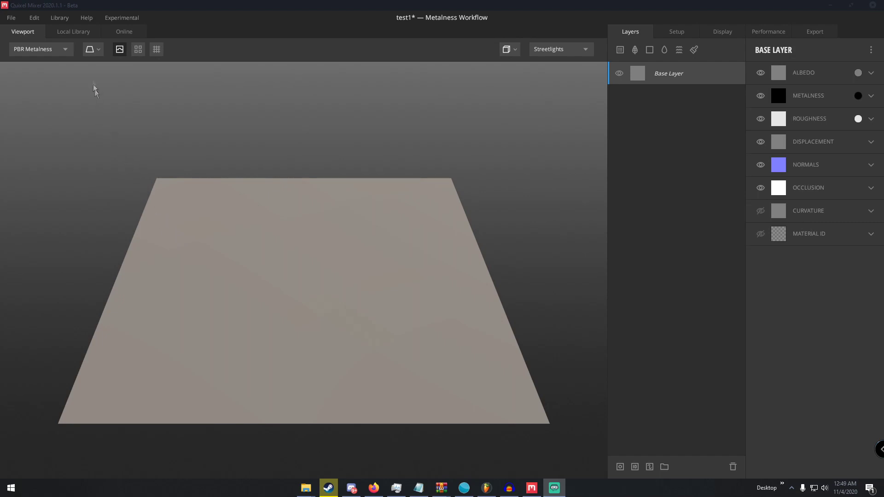
- Import the wood_log_rlCaz folder from Megascans > Downloaded > 3d into the asset library
click(156, 10)
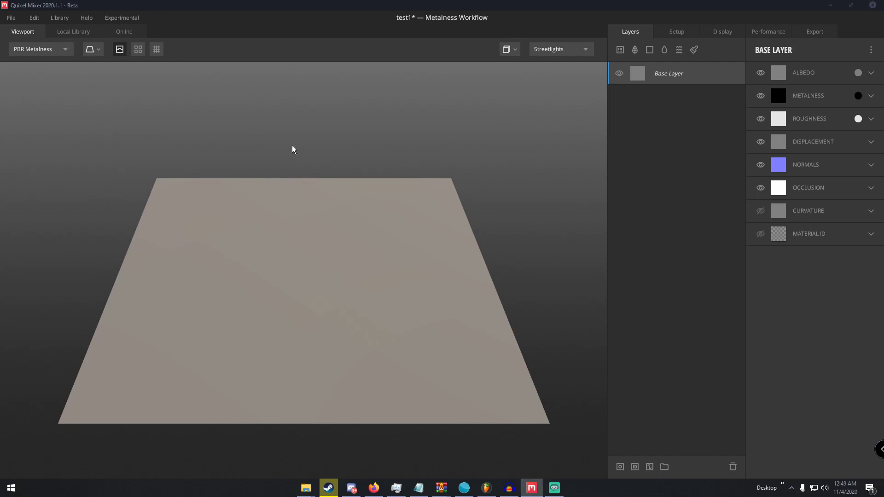
click(59, 18)
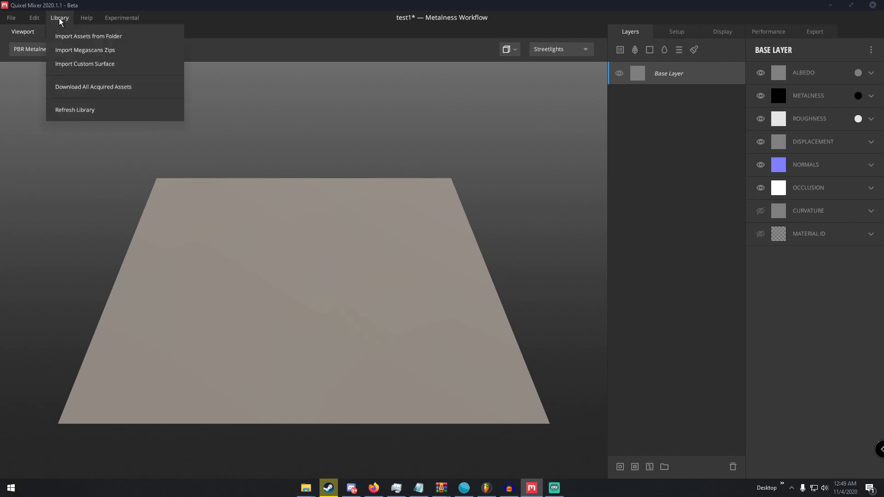
click(78, 37)
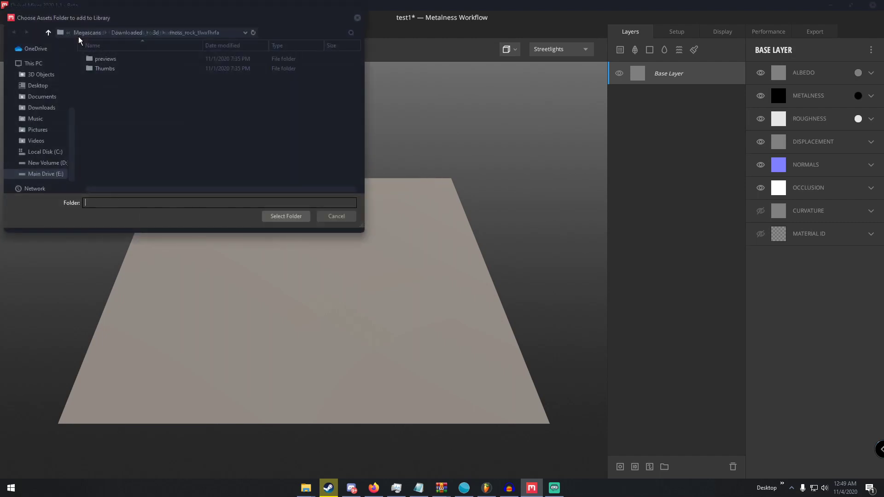
click(98, 32)
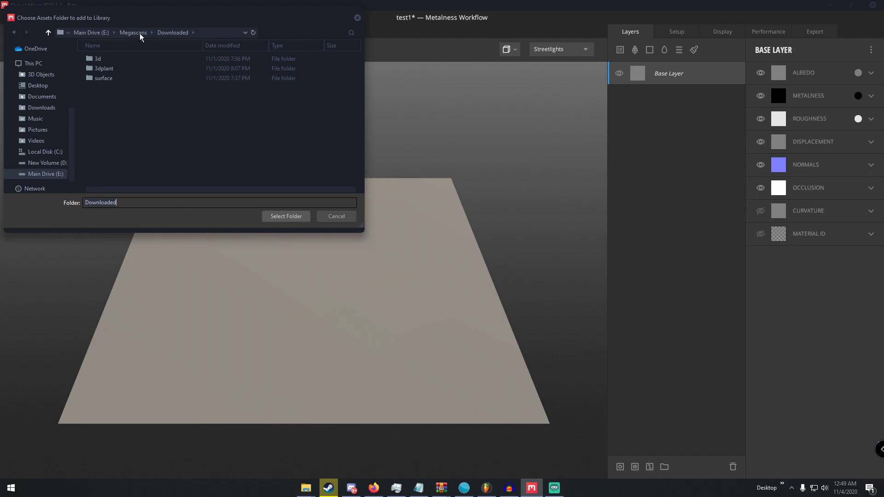
double_click(120, 58)
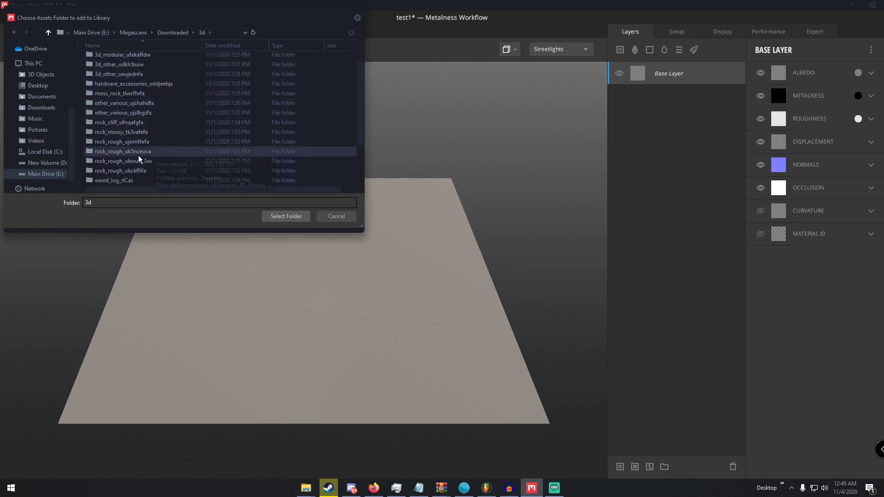
double_click(131, 181)
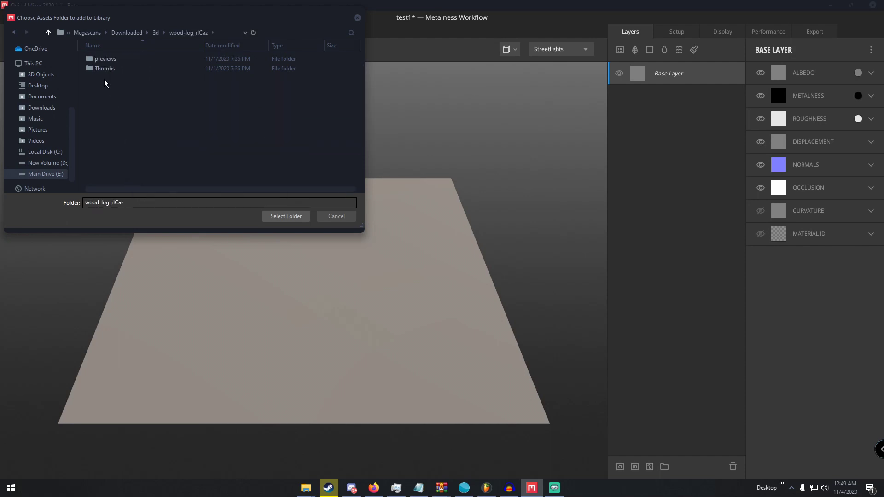
click(286, 216)
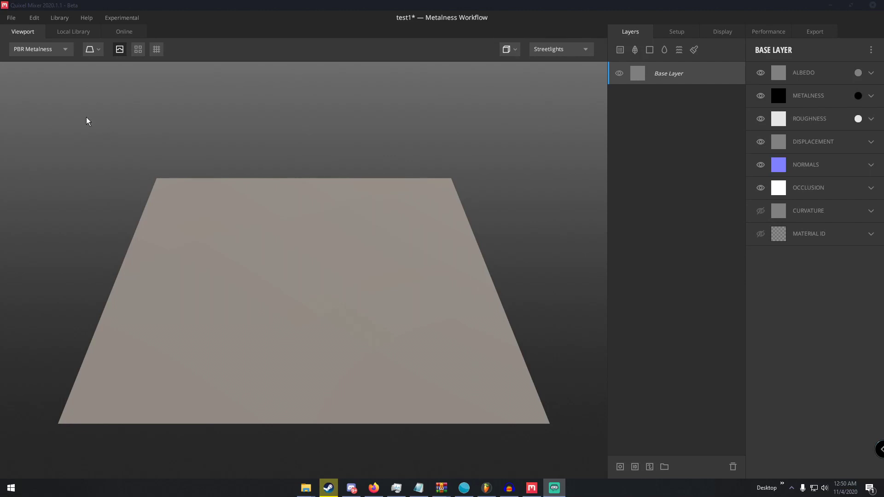
- Load the Chopped Wood Pile 3D asset from the local library as the base model and show its layers
click(66, 32)
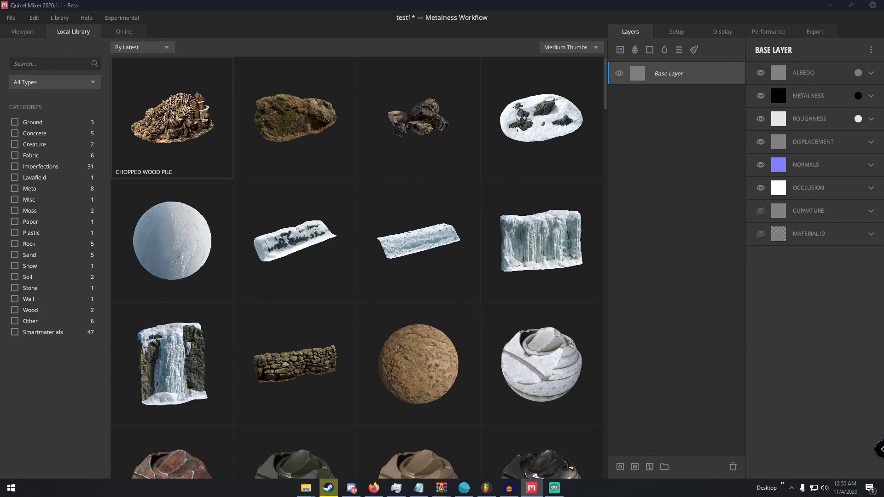
click(167, 110)
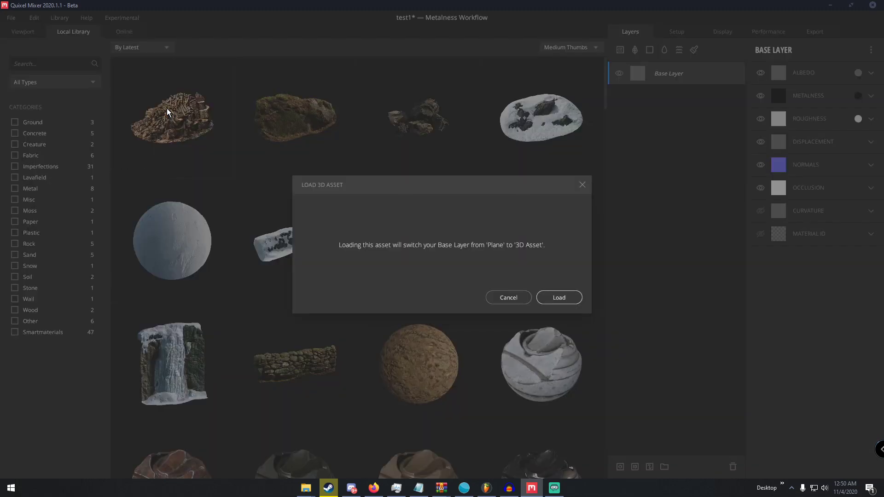
click(554, 297)
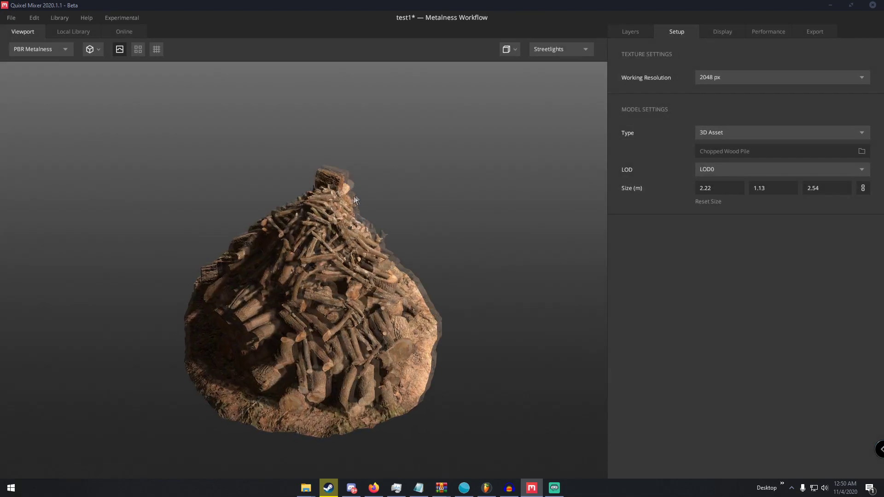
mouse_move(354, 199)
mouse_down()
mouse_move(411, 198)
mouse_move(328, 193)
mouse_move(354, 203)
mouse_up()
scroll(366, 207, up, 3)
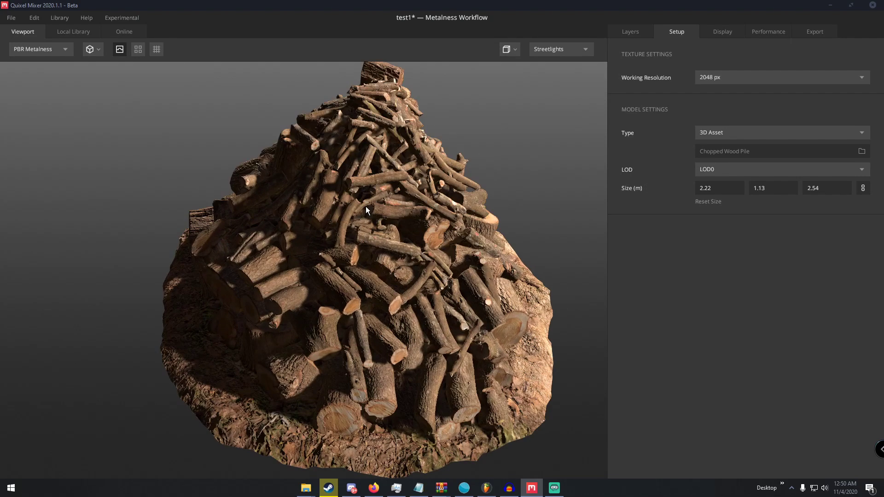
scroll(364, 202, up, 5)
scroll(363, 202, down, 3)
scroll(363, 203, down, 5)
scroll(353, 217, up, 3)
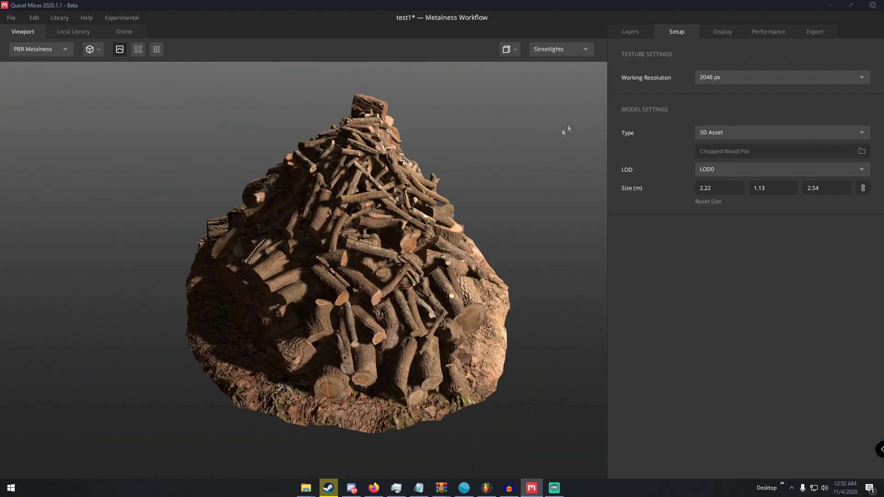
click(645, 35)
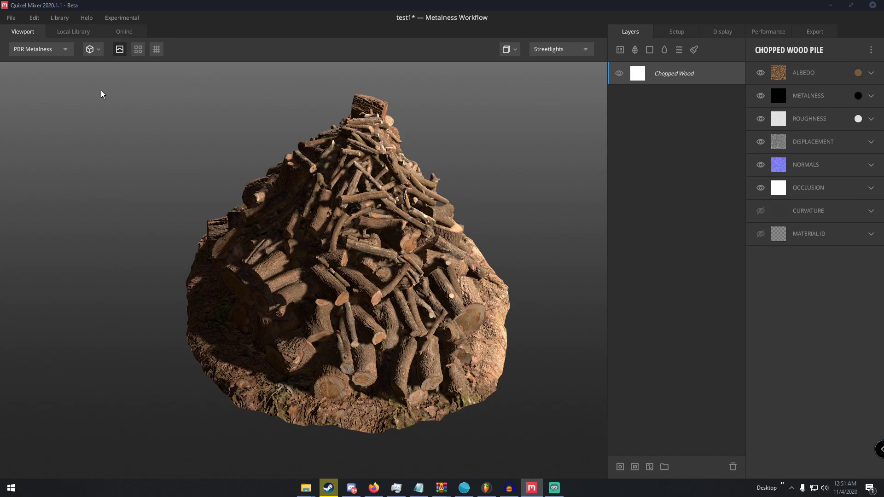
- Start a custom surface import with scmk3tp_4K_Albedo from the grass_dried_scmk3tp0 surface folder as the diffuse map, auto-populating the other maps
click(62, 23)
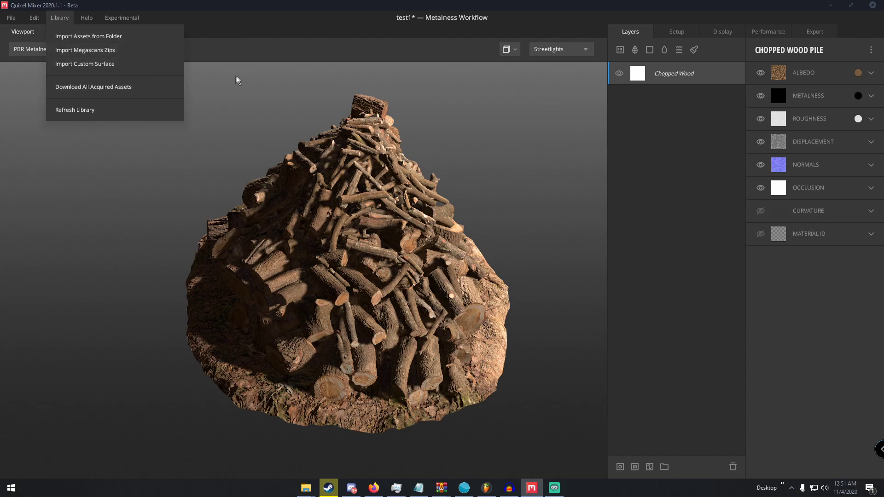
click(106, 64)
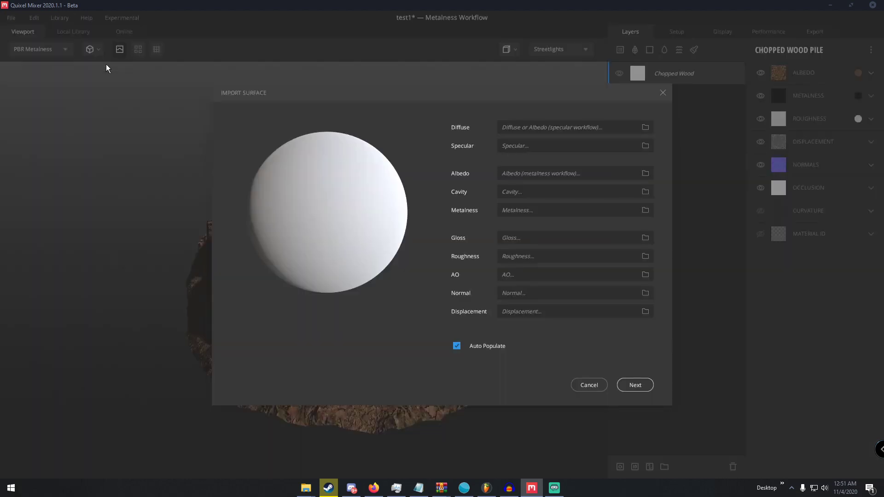
click(646, 127)
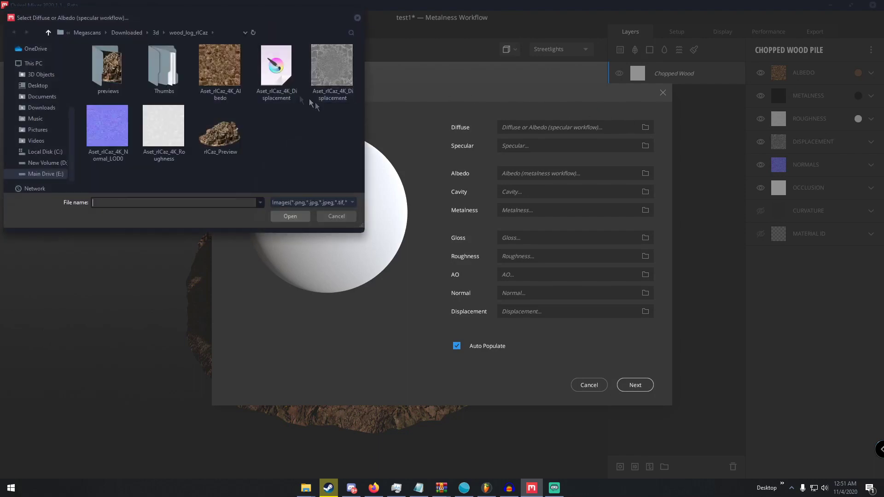
click(154, 32)
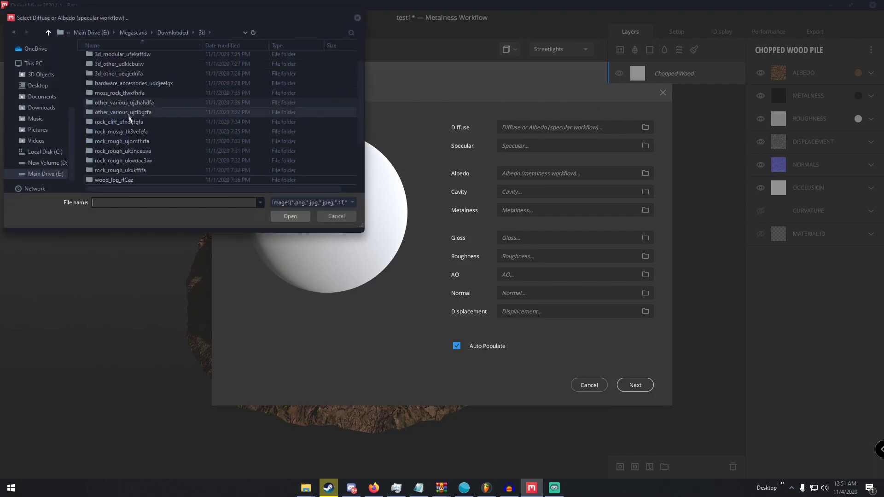
click(174, 32)
double_click(106, 77)
double_click(118, 59)
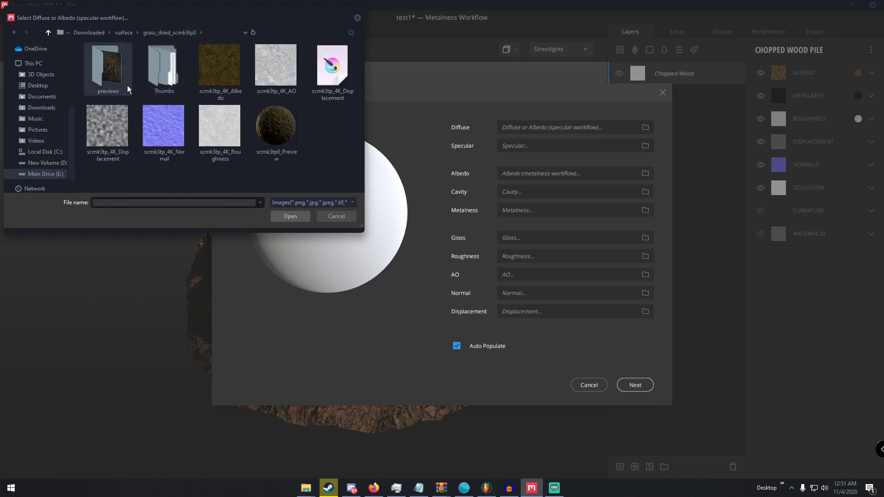
click(214, 73)
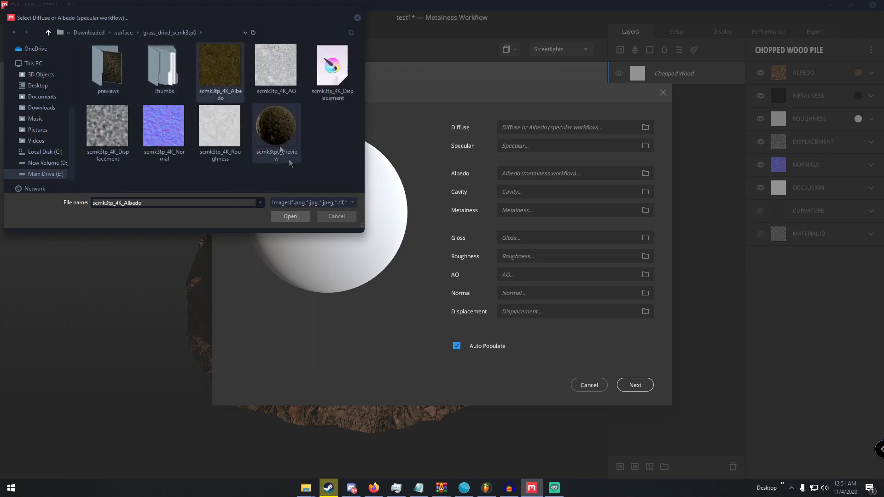
click(299, 216)
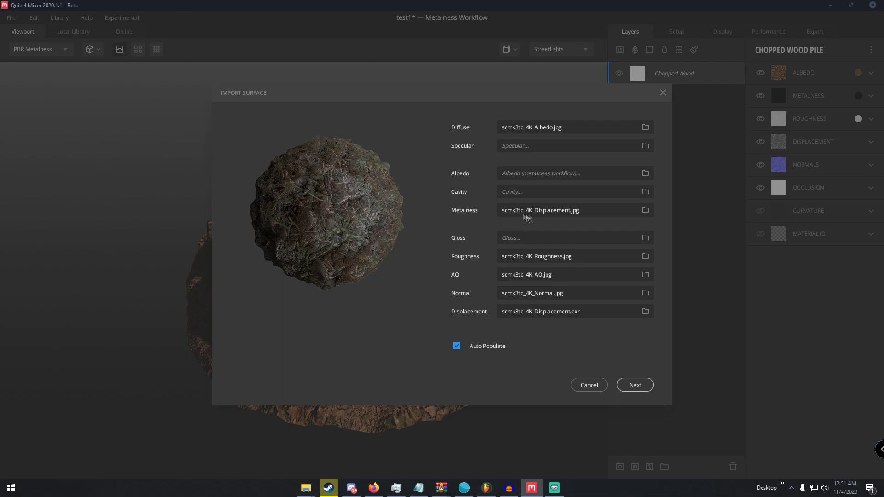
click(554, 211)
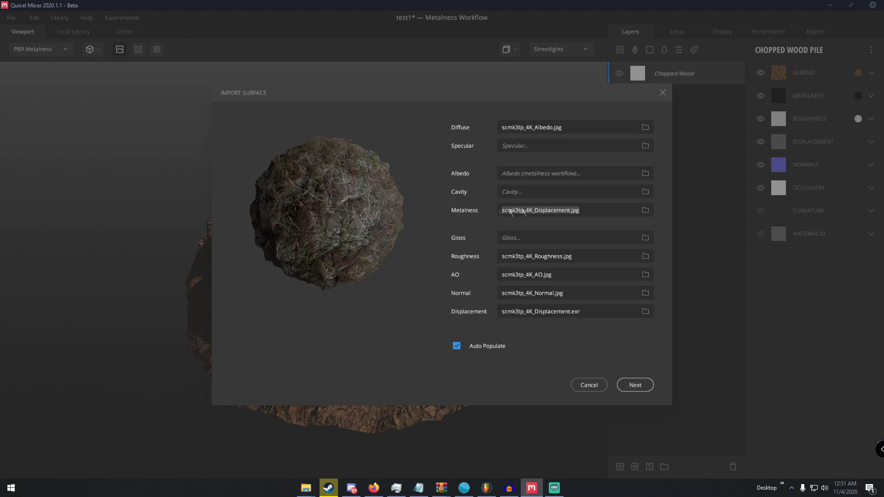
click(644, 210)
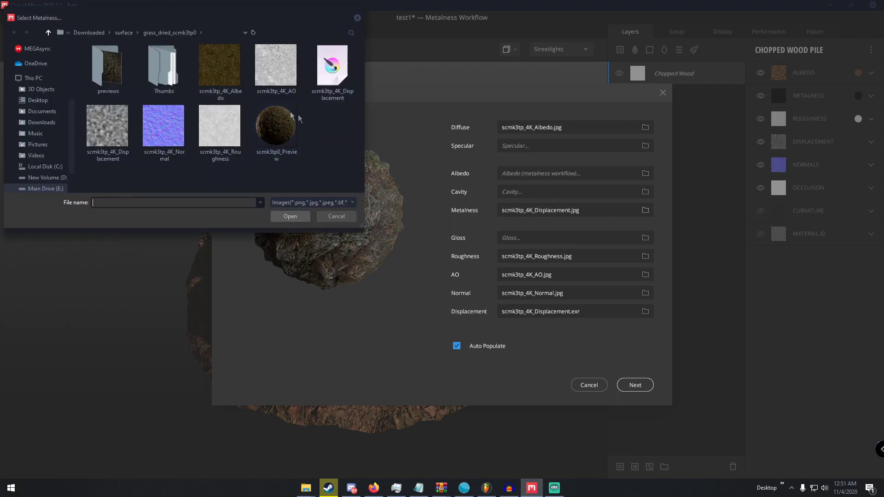
click(357, 18)
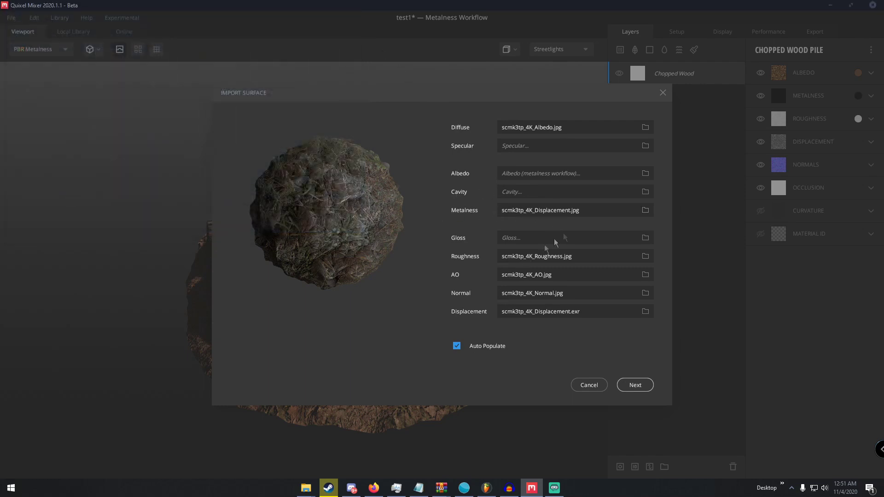
click(645, 210)
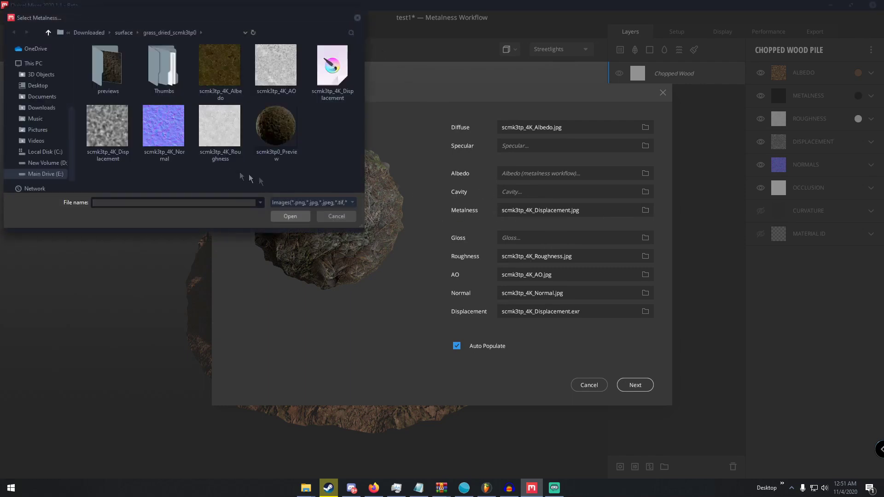
click(335, 217)
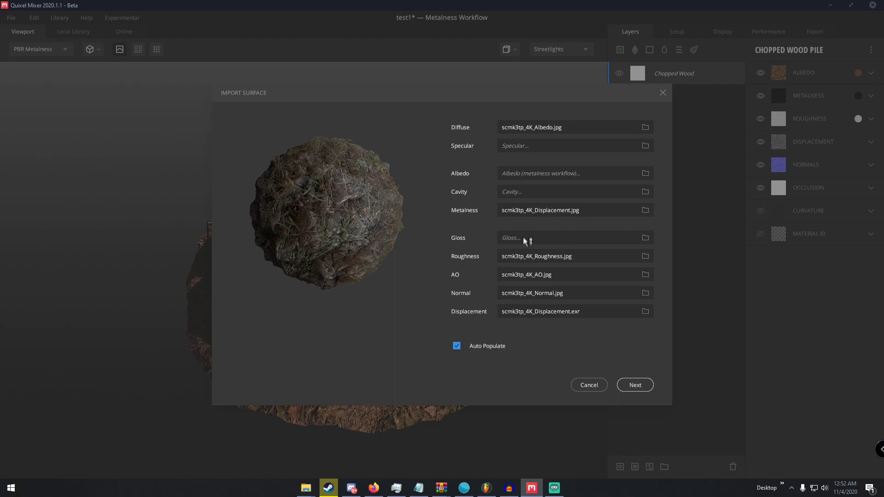
- Continue to the surface details, set the area to 1 m, name the surface Grass and choose the Ground category
click(635, 384)
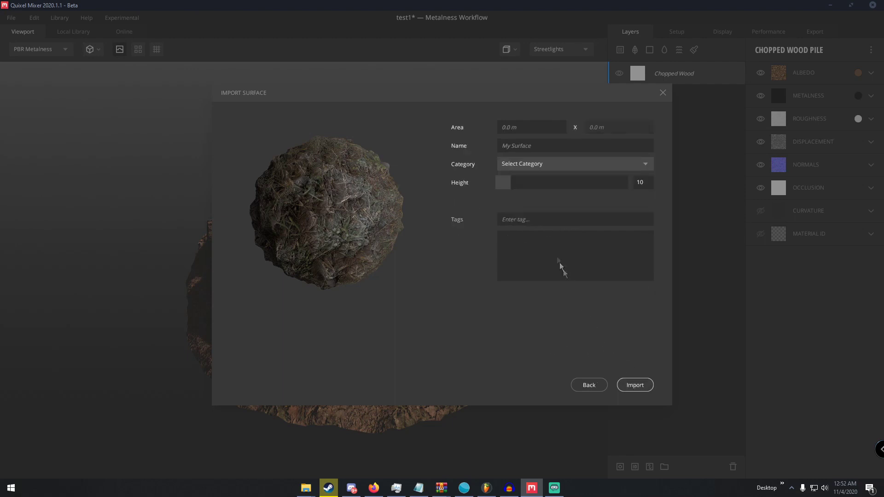
text(1)
click(542, 148)
text(Grass)
click(539, 162)
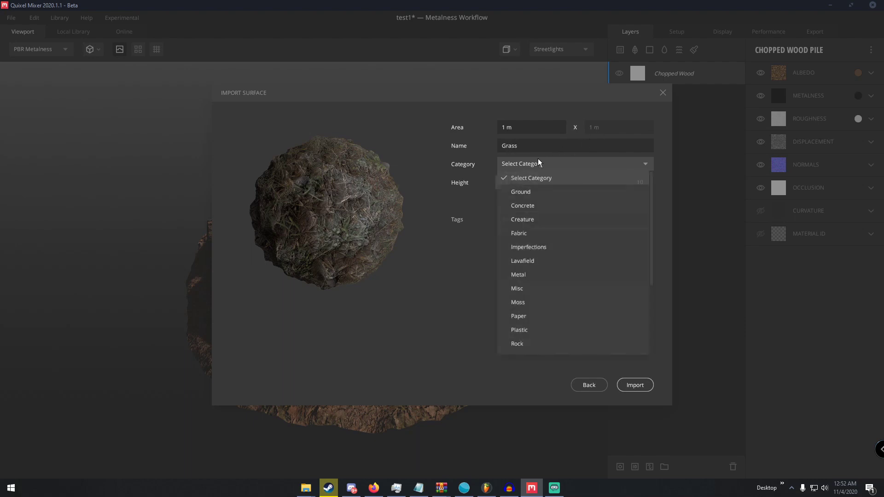
click(529, 192)
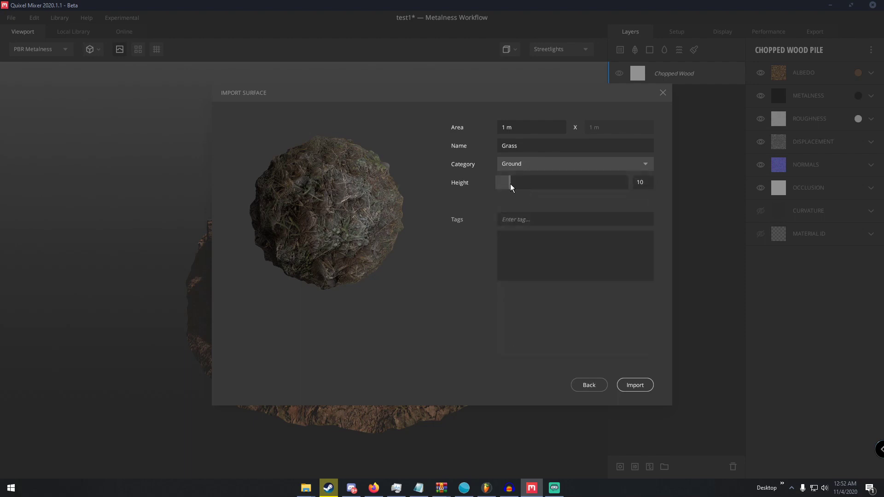
- Lower the surface height to 0.526, enter the tag "grass" and import the surface
drag(504, 183, 498, 182)
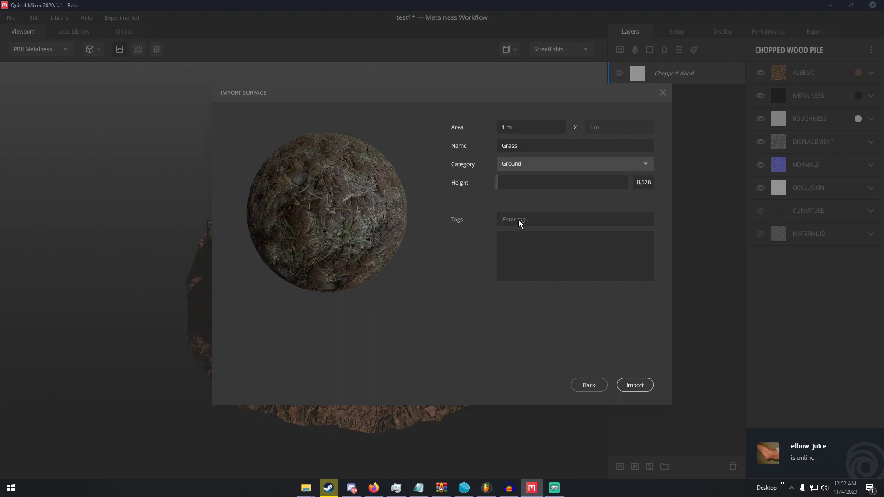
text(ass)
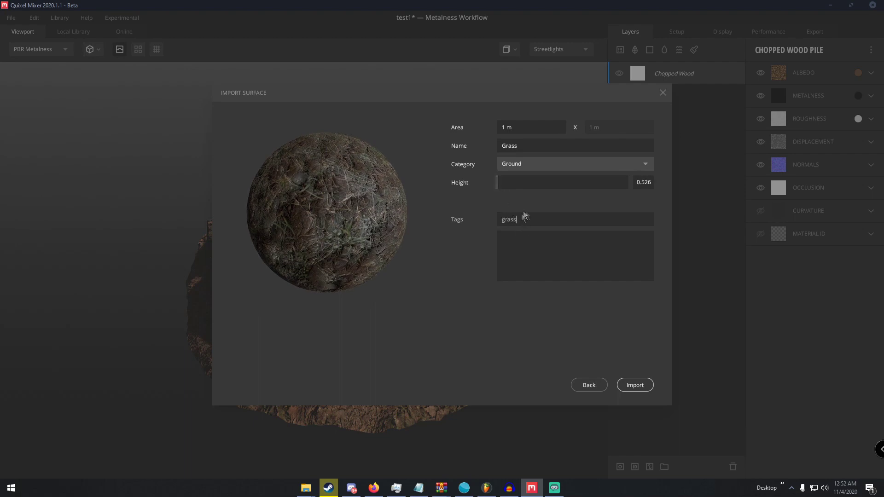
click(633, 384)
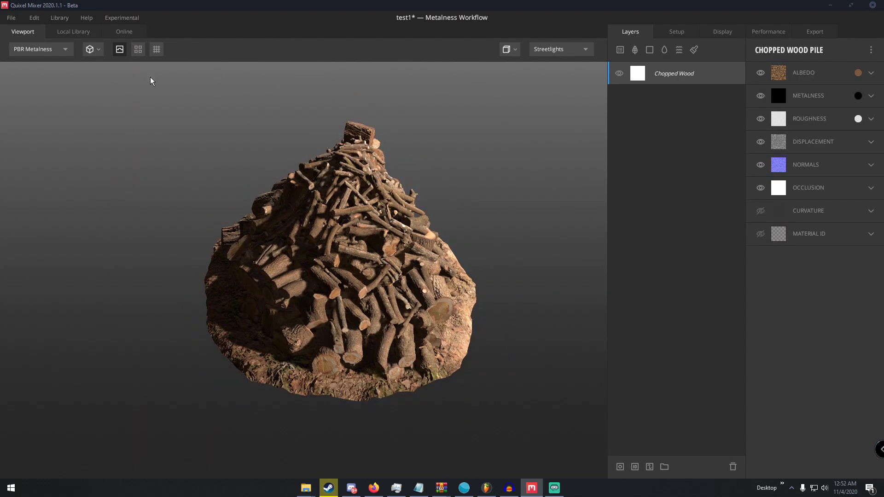
- Filter the local library to Ground surfaces and add the Grass surface as a layer above the Chopped Wood layer
click(74, 31)
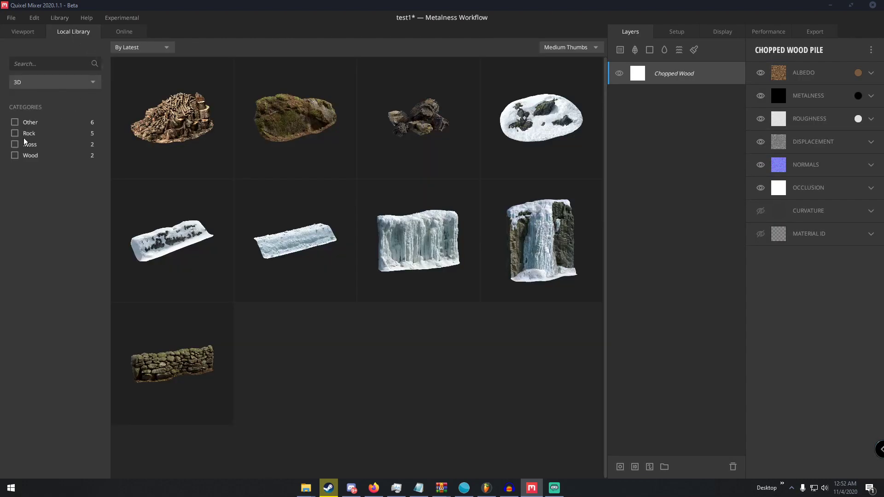
click(36, 82)
click(39, 110)
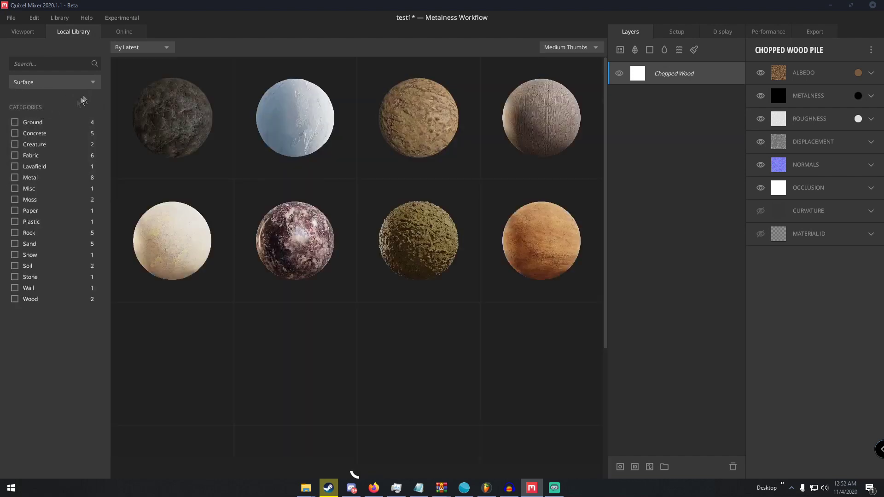
click(14, 122)
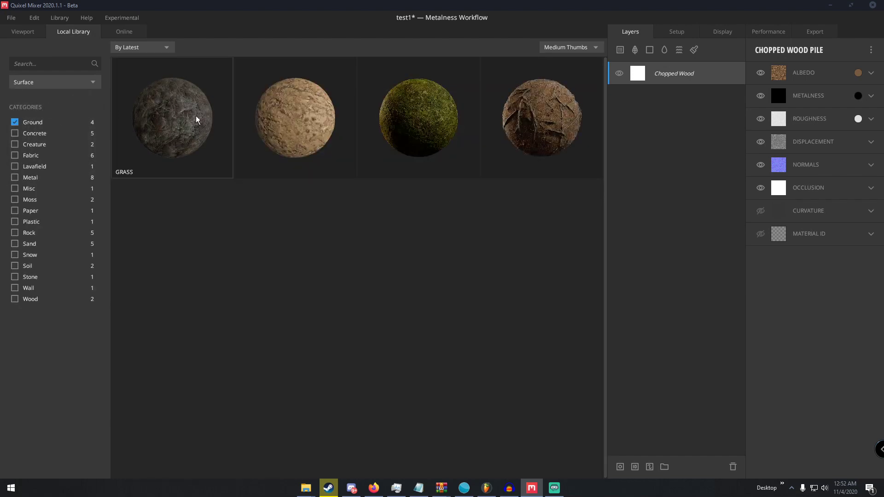
click(216, 117)
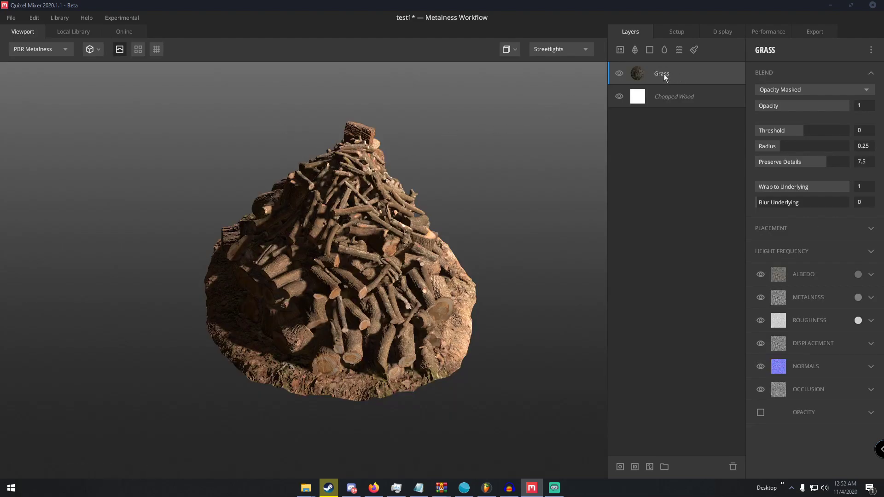
- Replace the Grass layer with the Fresh Windswept Snow 2x2 m surface from the local library, clearing the Ground filter
right_click(662, 73)
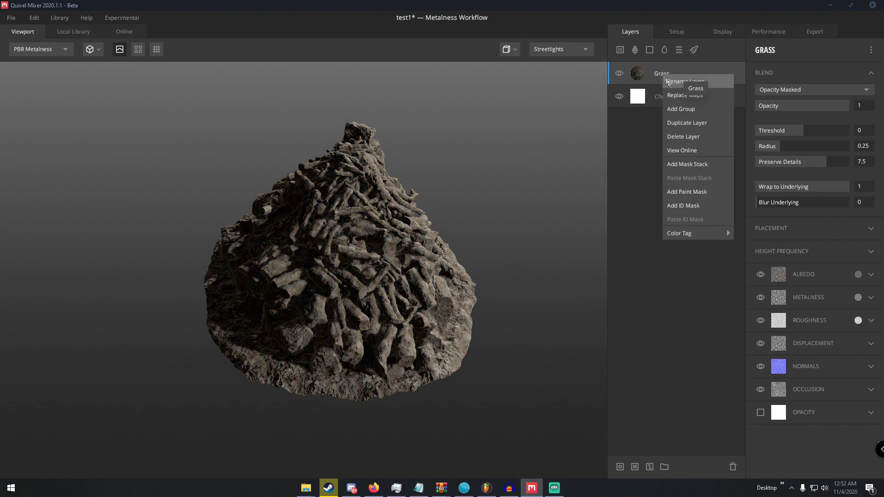
click(681, 137)
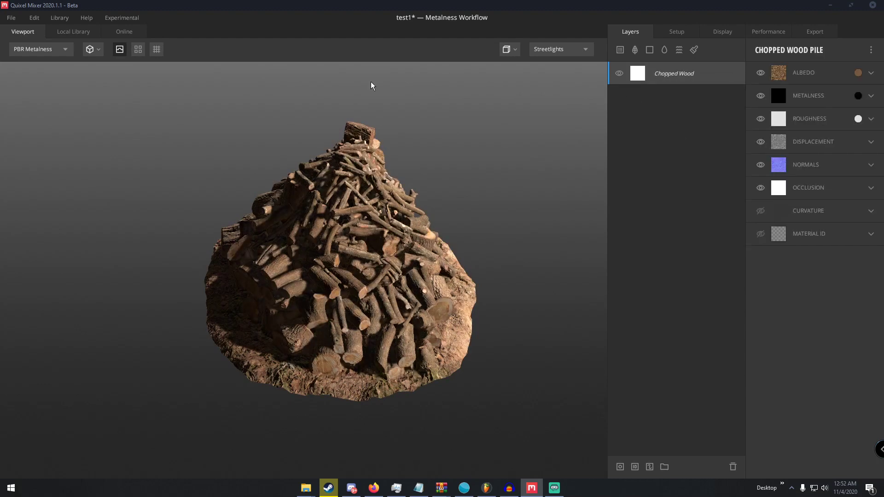
click(85, 34)
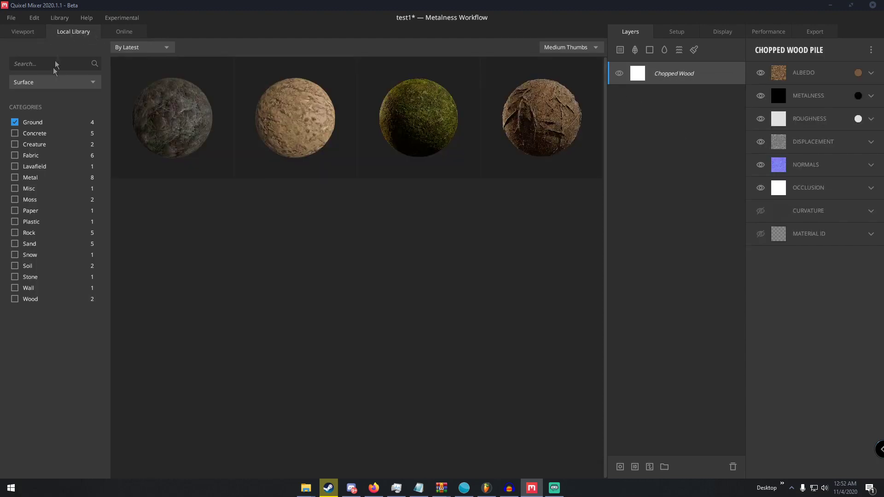
click(15, 122)
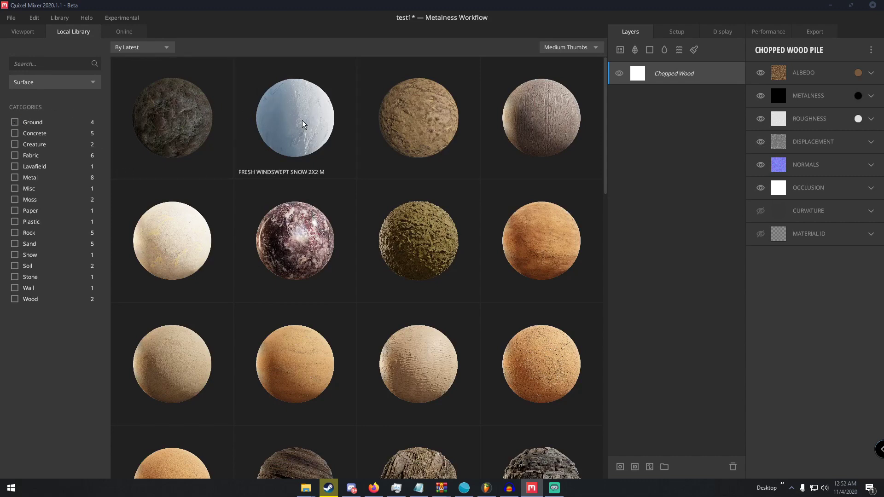
double_click(295, 136)
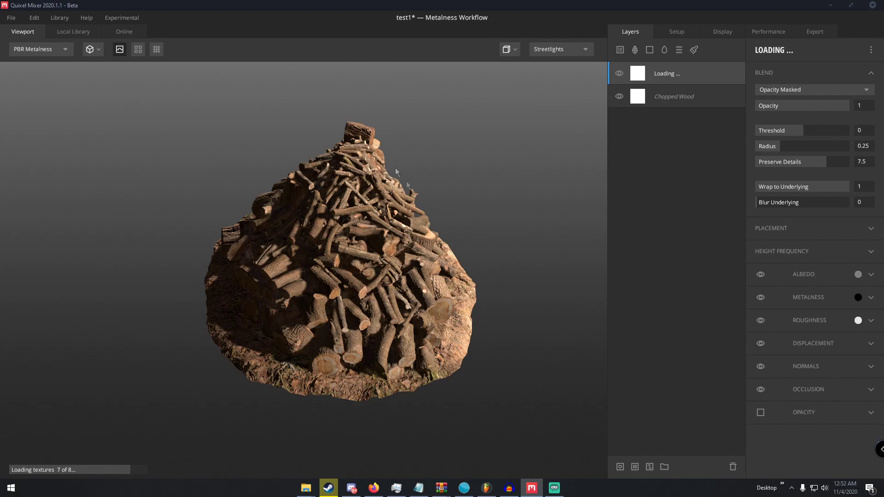
- Examine the snow coverage on the wood pile from close up and from farther away
scroll(349, 209, up, 5)
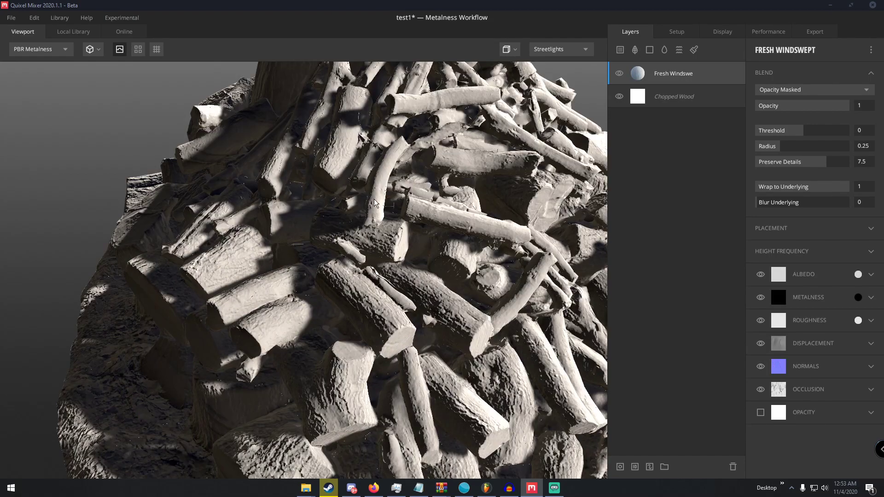
scroll(374, 203, down, 7)
scroll(389, 202, up, 6)
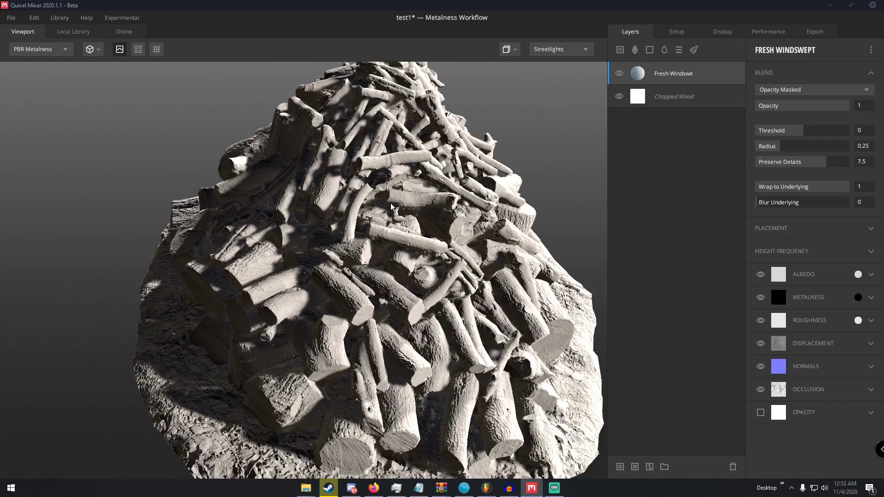
scroll(391, 206, down, 4)
scroll(391, 206, up, 2)
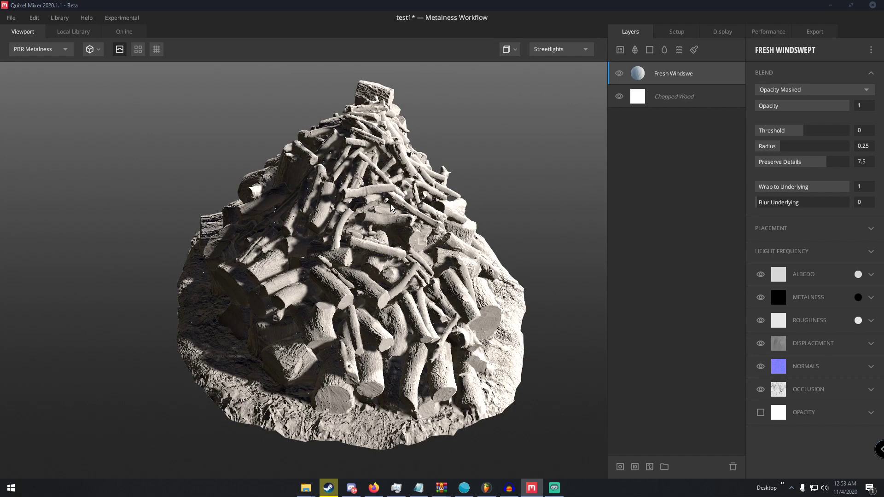
scroll(411, 155, up, 1)
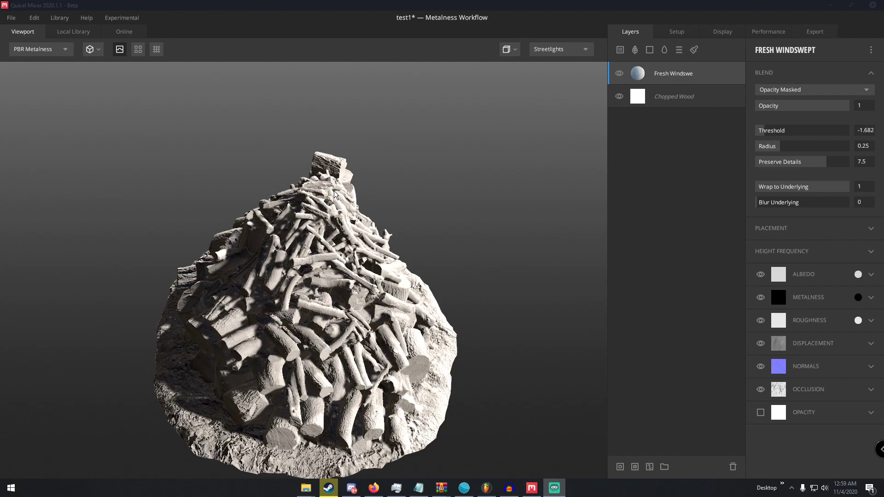
scroll(427, 200, up, 5)
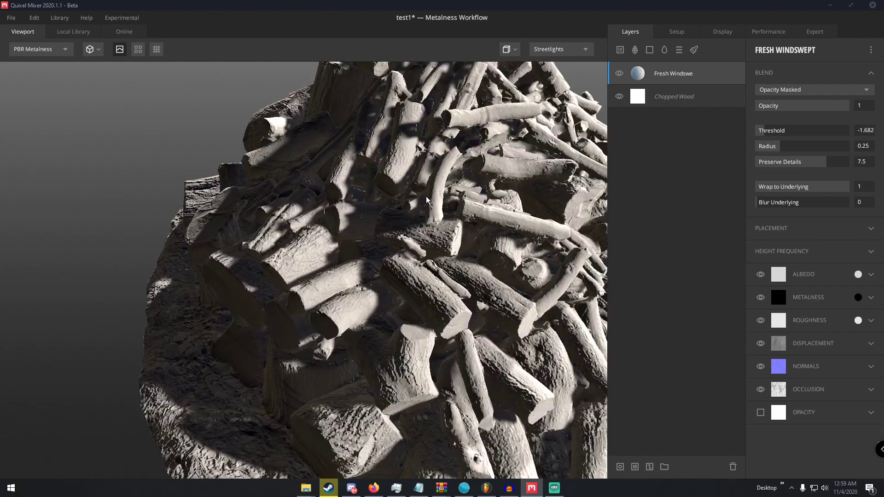
scroll(427, 200, down, 5)
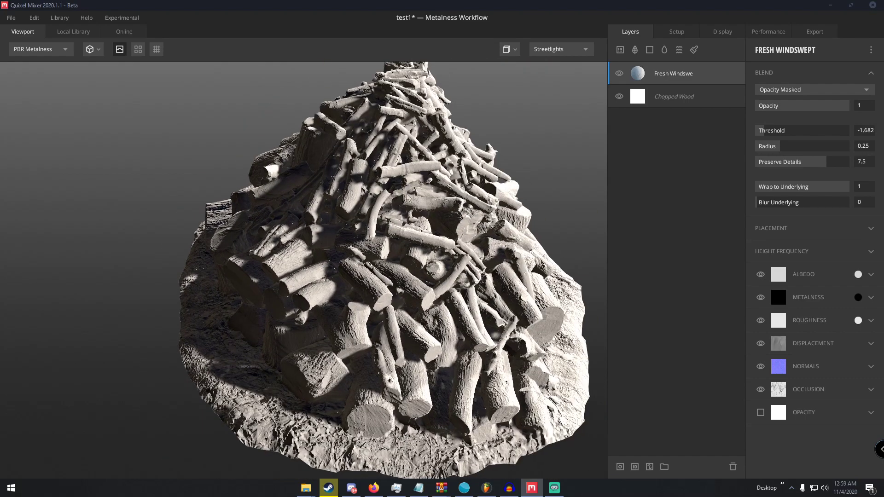
- Set the snow layer's blend threshold to -0.527 and radius to 0.234, and change its blend mode to From Above
drag(763, 132, 789, 130)
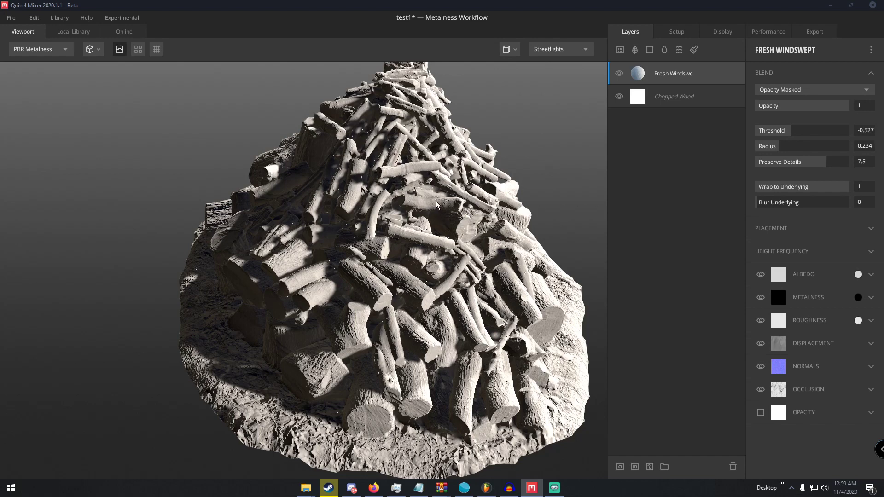
click(782, 91)
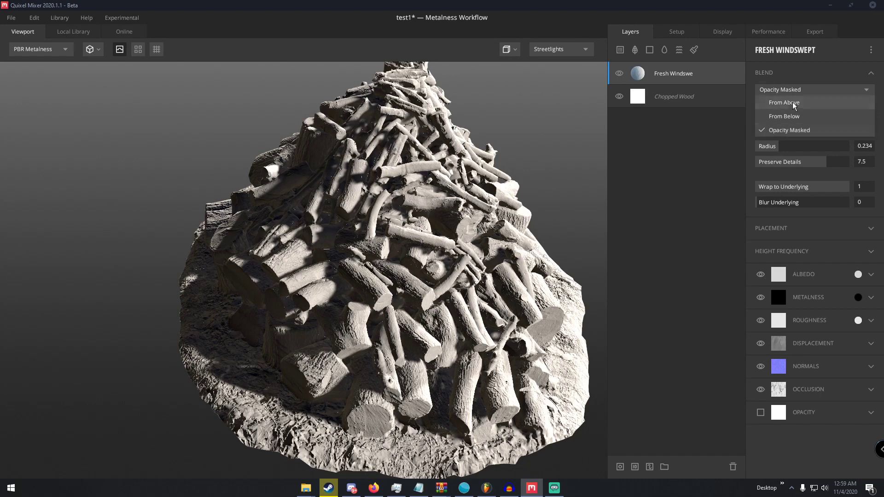
click(795, 103)
click(778, 91)
click(787, 115)
click(783, 91)
click(773, 103)
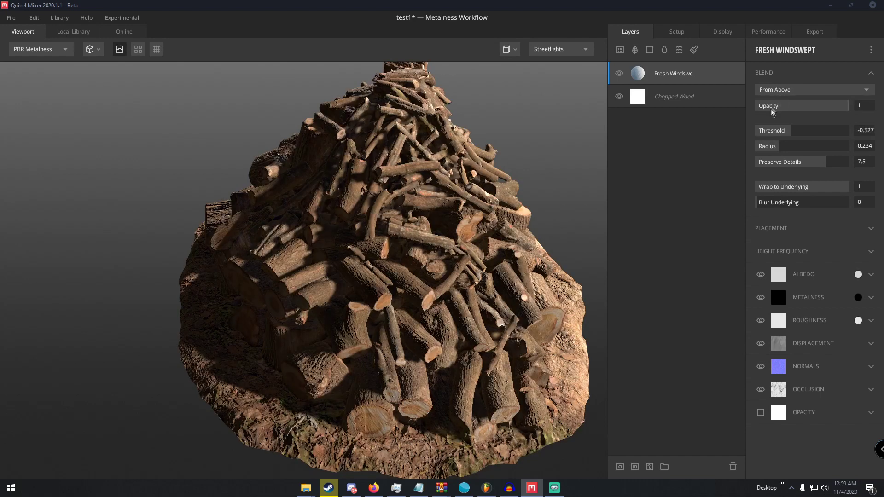
- Set the snow layer's threshold to 0.09, try From Below blending and return to From Above
drag(787, 132, 805, 131)
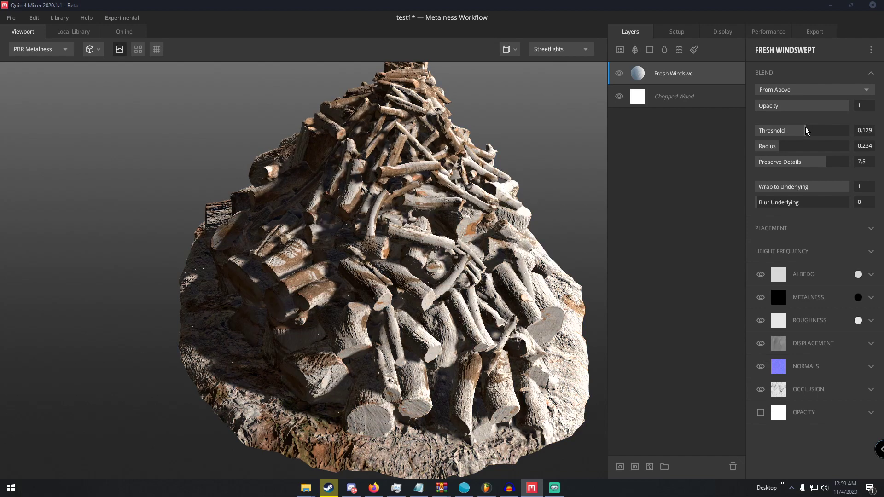
click(783, 91)
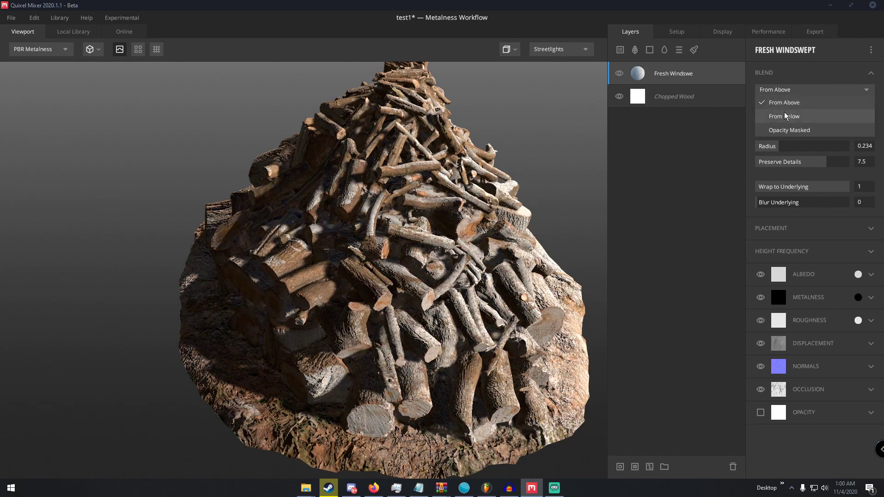
click(783, 117)
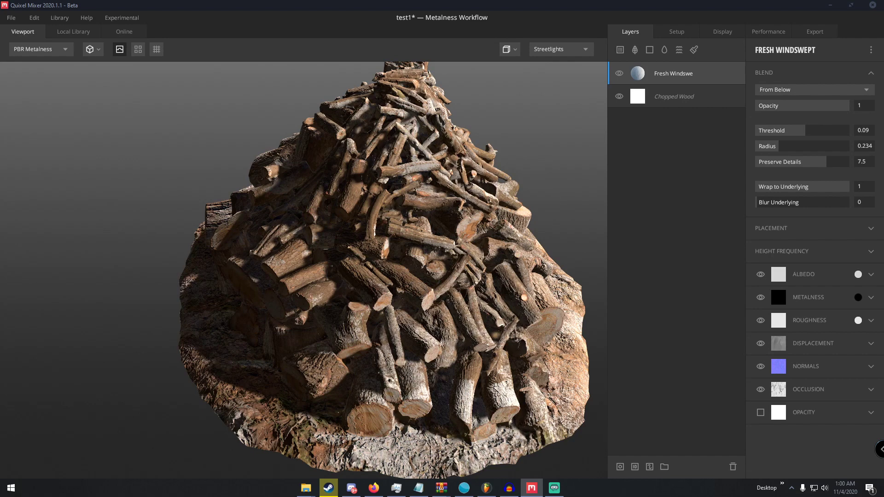
click(783, 90)
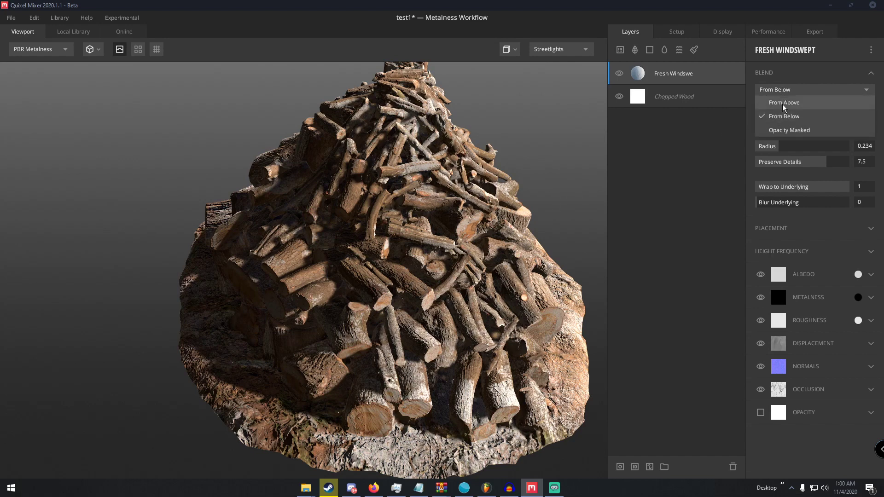
click(783, 100)
- Set the snow layer's blend radius to 0.149 and test Wrap to Underlying and Blur Underlying, ending at 1 and 0
scroll(521, 207, down, 3)
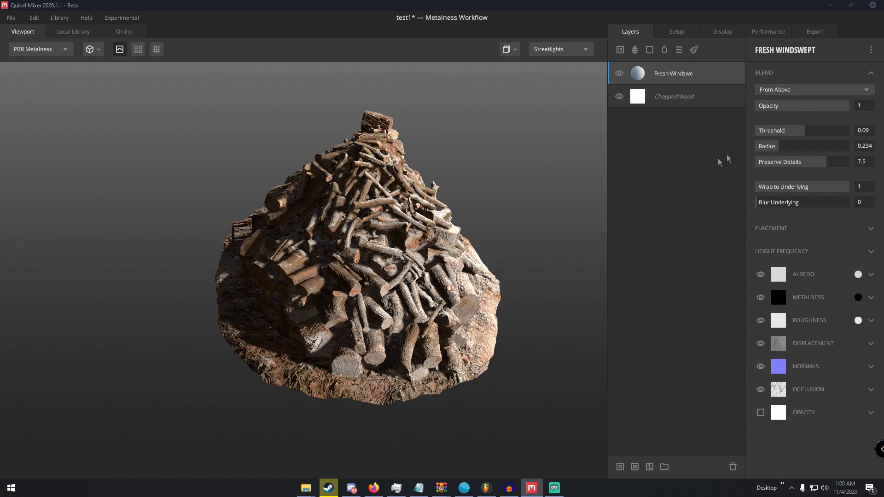
drag(805, 132, 772, 147)
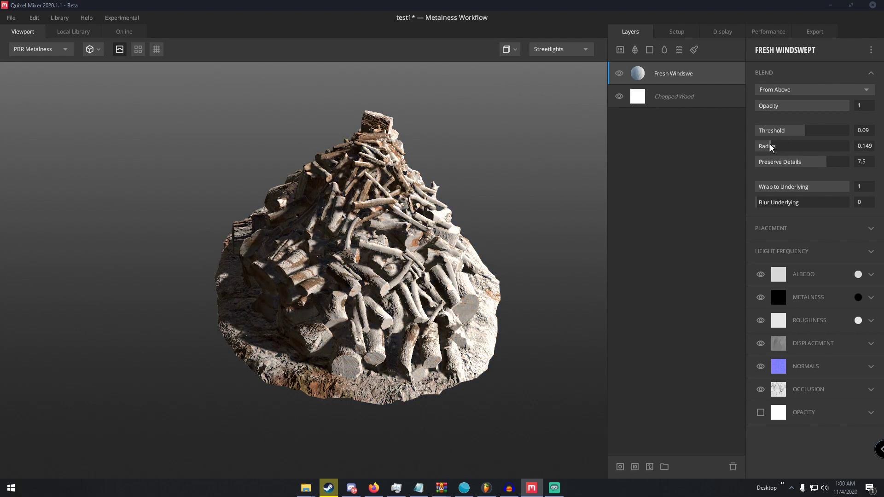
drag(834, 187, 876, 199)
mouse_move(780, 203)
mouse_down()
mouse_move(844, 203)
mouse_move(763, 203)
mouse_up()
scroll(500, 186, up, 10)
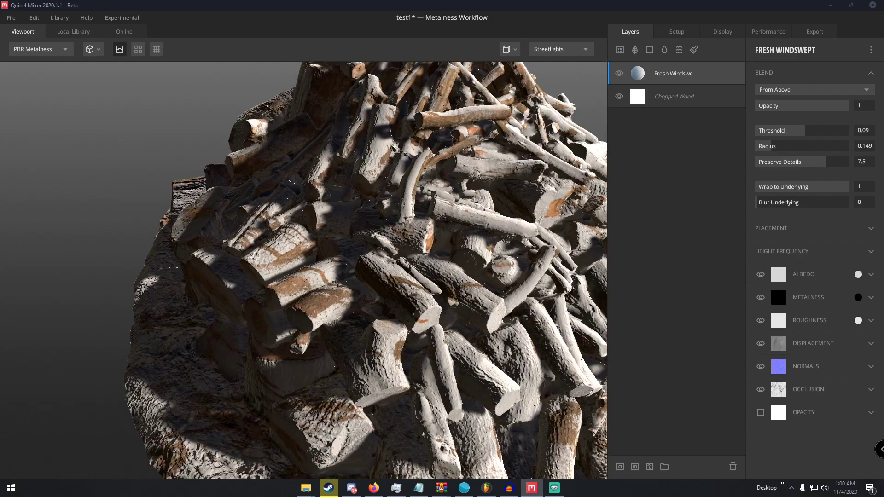
scroll(500, 186, down, 10)
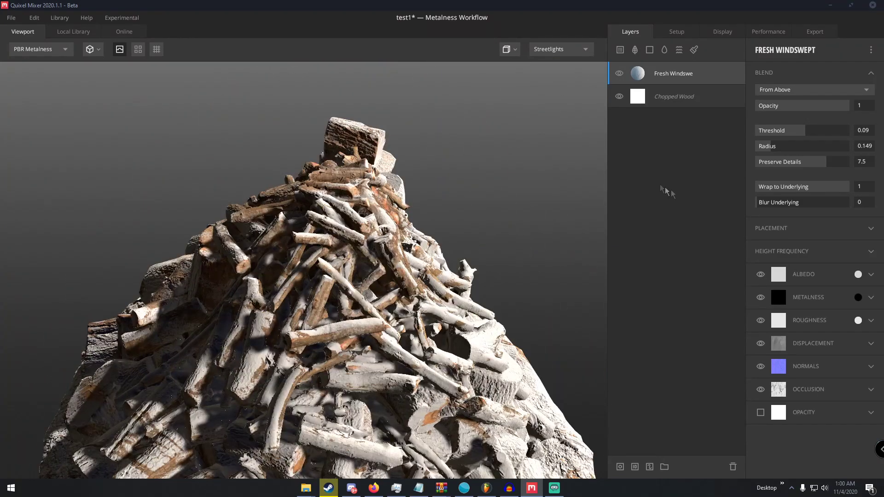
- Set the tilt of the snow layer's box projection placement to 0°, keeping the angle at 0°
click(809, 231)
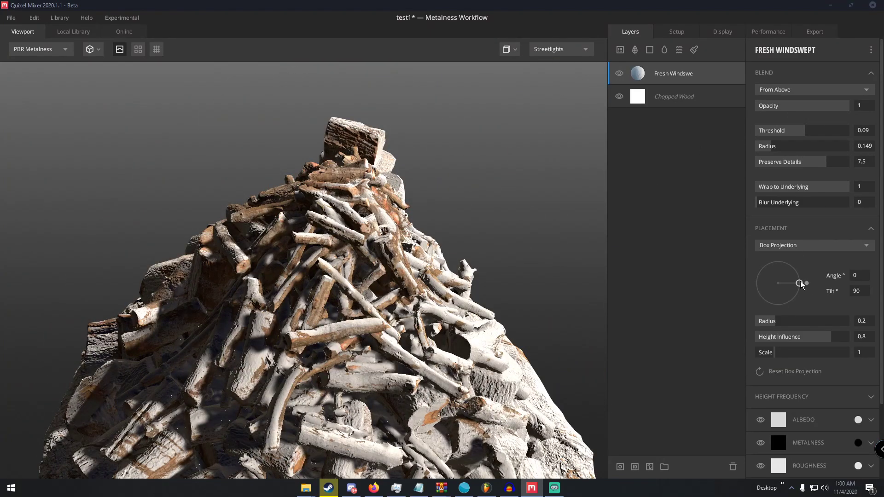
mouse_move(798, 283)
mouse_down()
mouse_move(789, 288)
mouse_move(789, 277)
mouse_move(802, 279)
mouse_up()
scroll(807, 281, down, 1)
scroll(806, 278, down, 1)
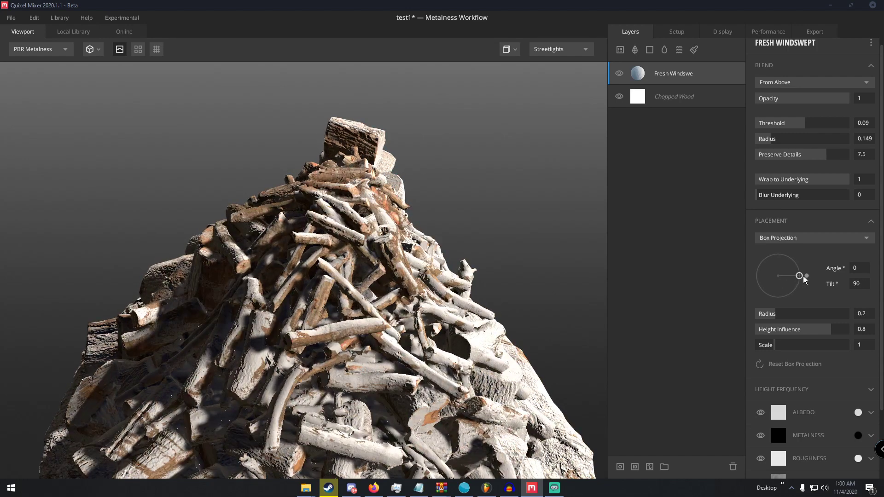
drag(355, 153, 354, 187)
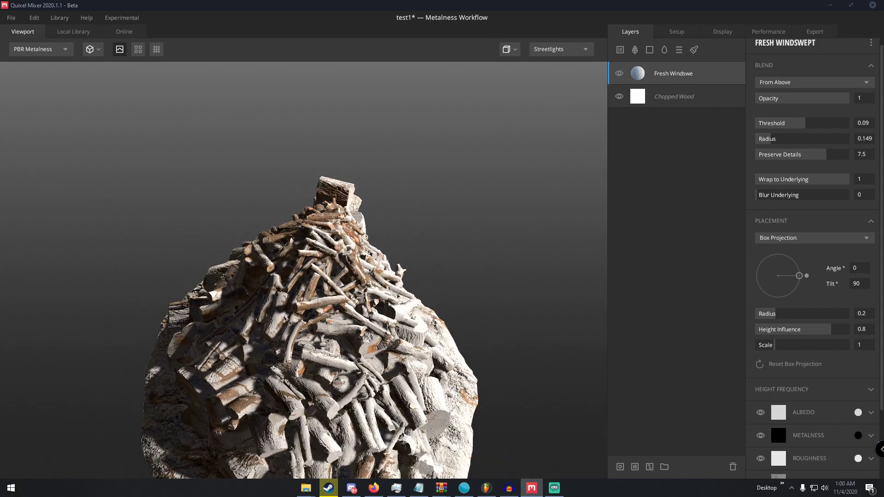
drag(792, 280, 778, 278)
drag(396, 272, 394, 285)
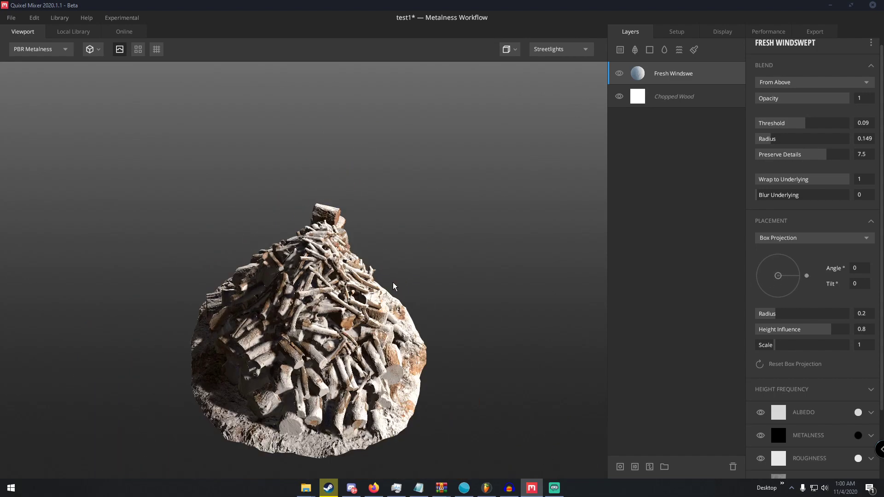
scroll(394, 286, up, 3)
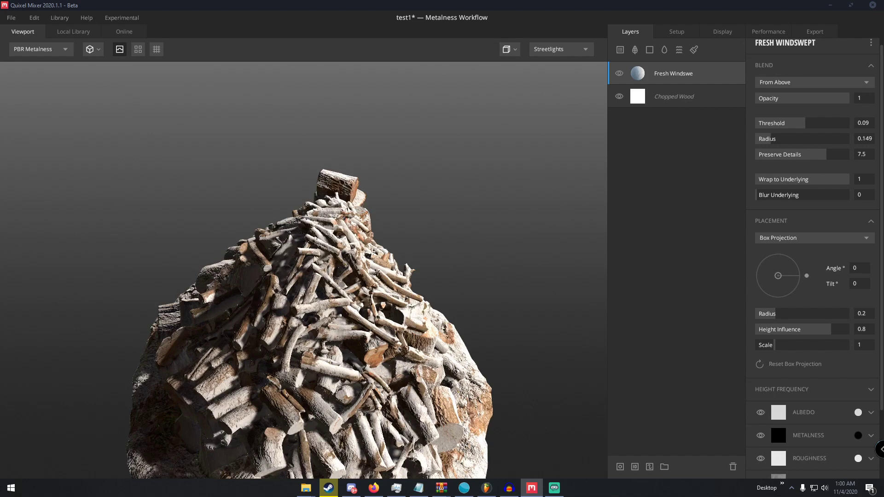
- Try Tiling and Freeform placement for the snow layer
click(805, 239)
click(789, 253)
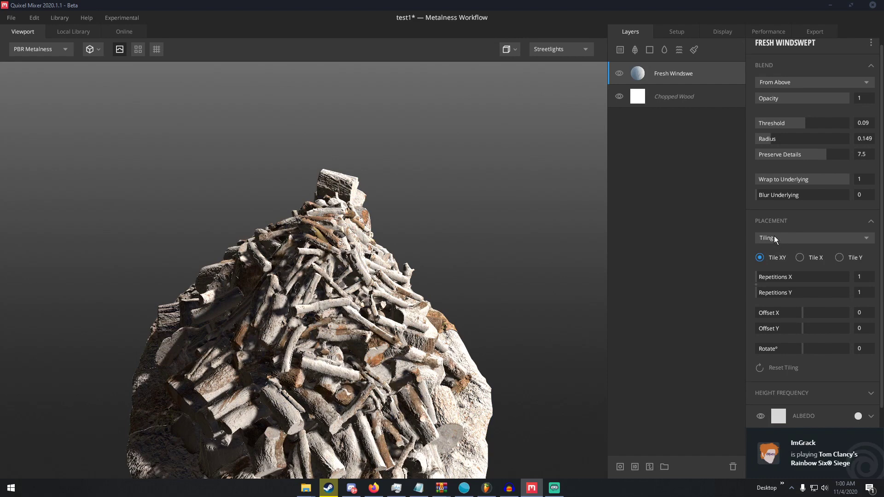
click(774, 239)
click(783, 261)
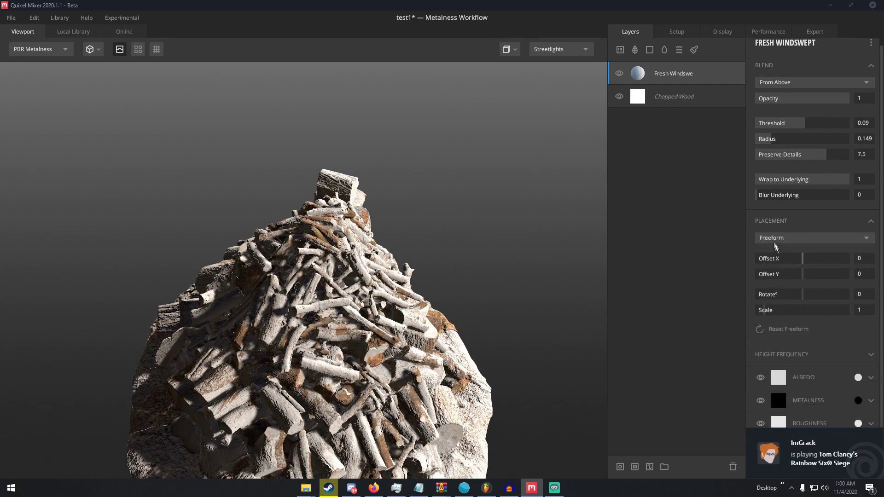
click(773, 226)
click(782, 236)
click(784, 245)
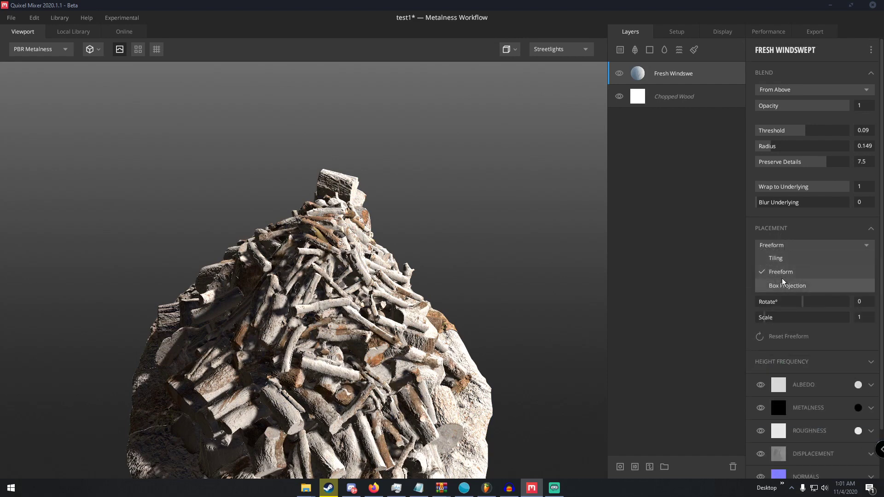
- Switch the snow layer's placement to Box Projection with radius 0.274, height influence 0.383 and scale 1.473
click(784, 284)
drag(775, 323, 785, 353)
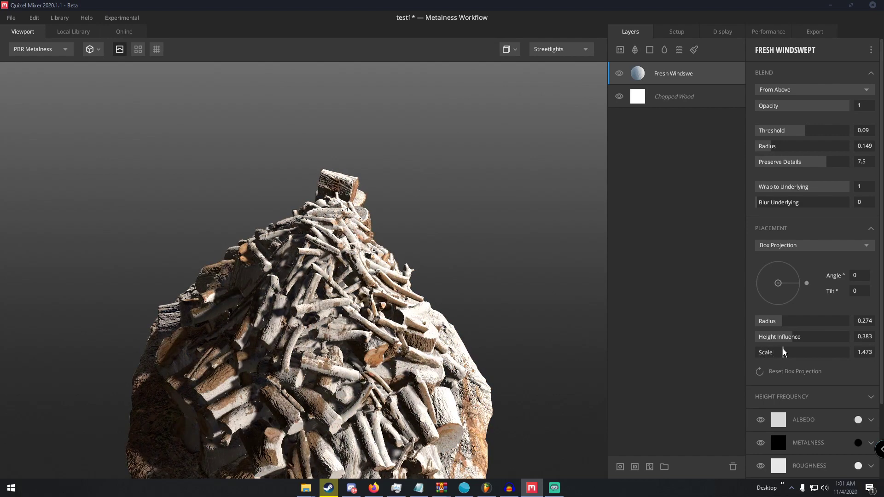
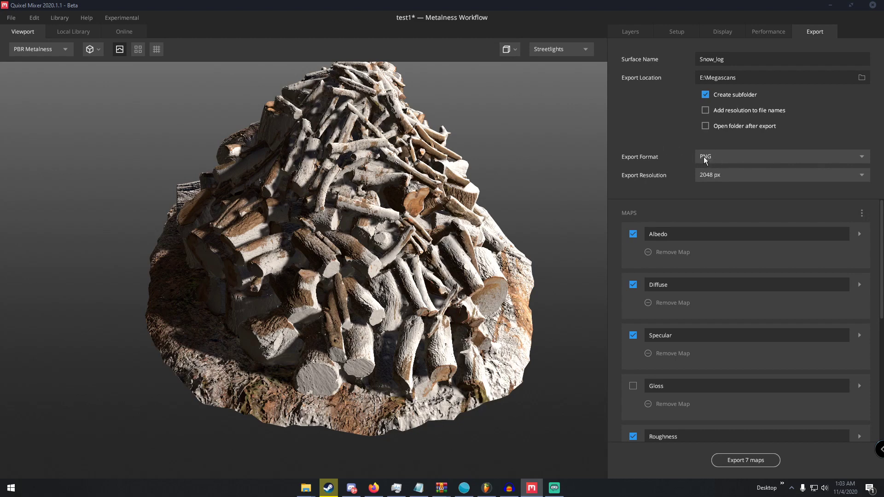
- Review the available export resolutions and the list of maps selected for the Snow_log export
click(708, 175)
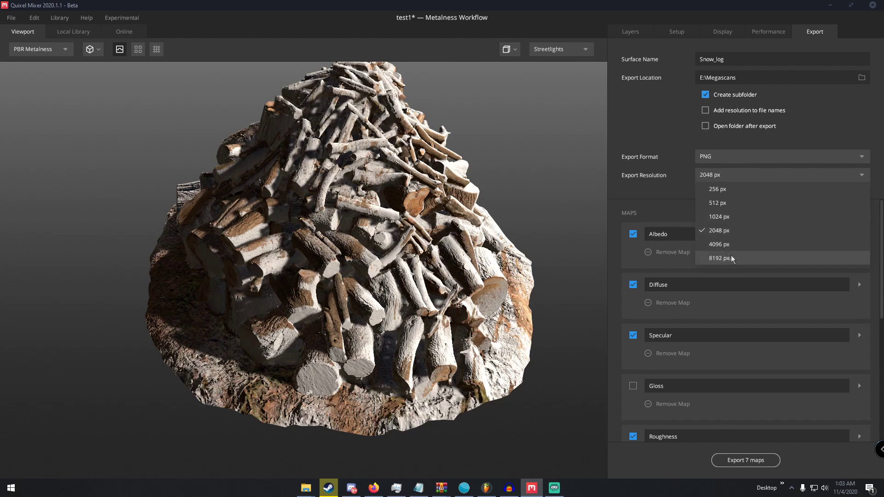
click(667, 184)
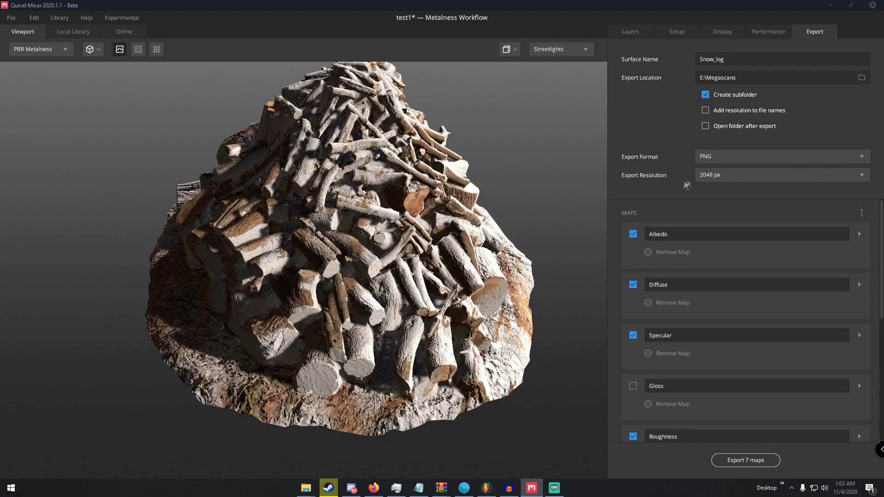
scroll(627, 233, down, 5)
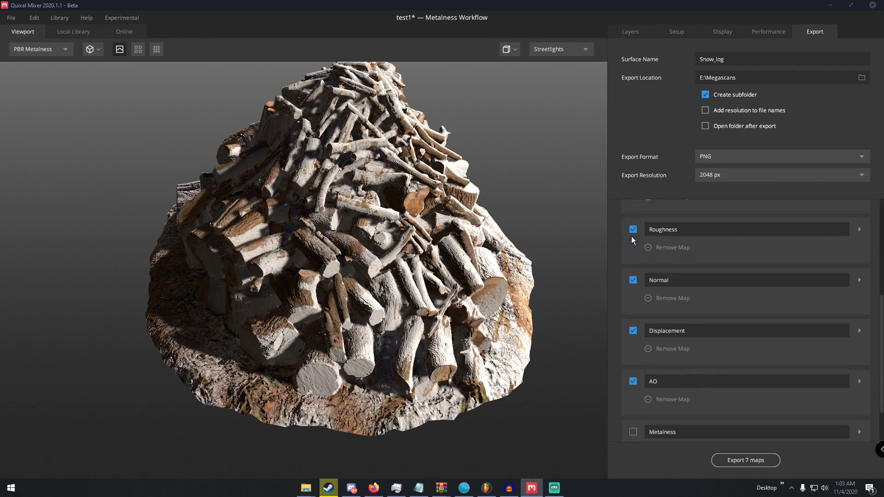
- Review the map list and export the seven selected Snow_log maps as 2048 px PNG files to E:\Megascans
scroll(635, 280, down, 2)
scroll(636, 317, up, 2)
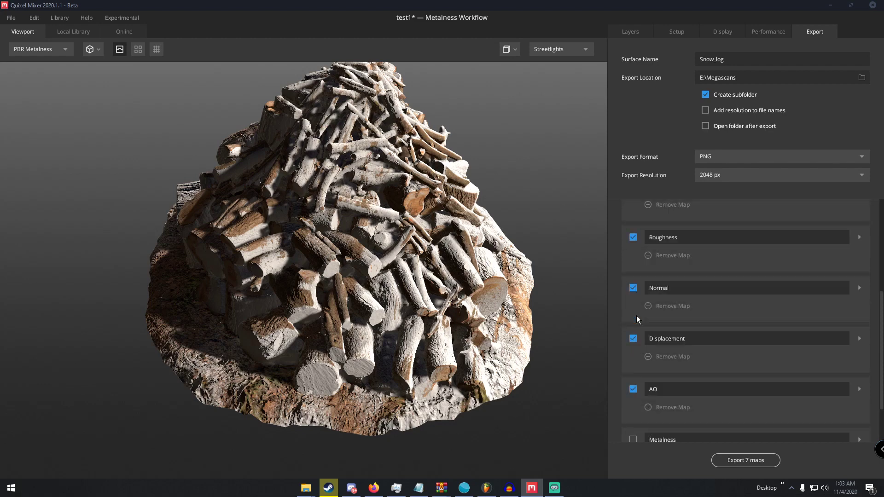
scroll(635, 313, up, 4)
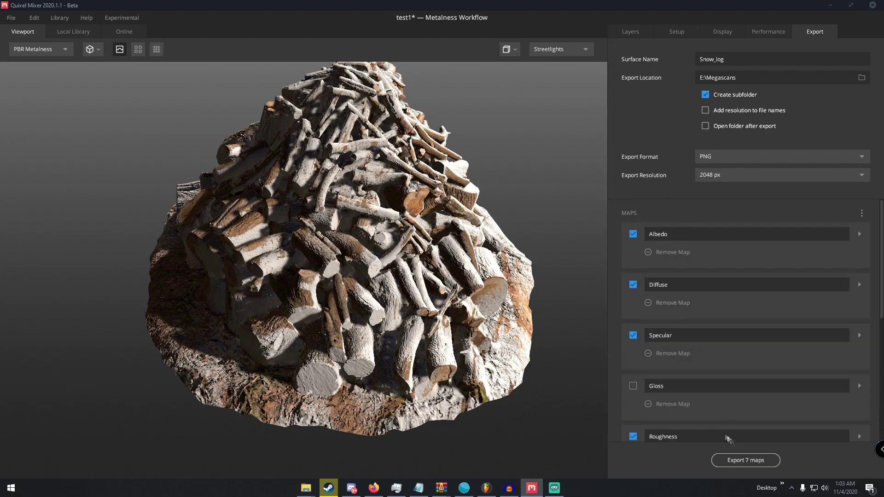
click(742, 461)
- Switch to File Explorer, open the exported Snow_log folder in Megascans, view the Snow_log_Albedo image and close it
mouse_move(306, 488)
click(269, 455)
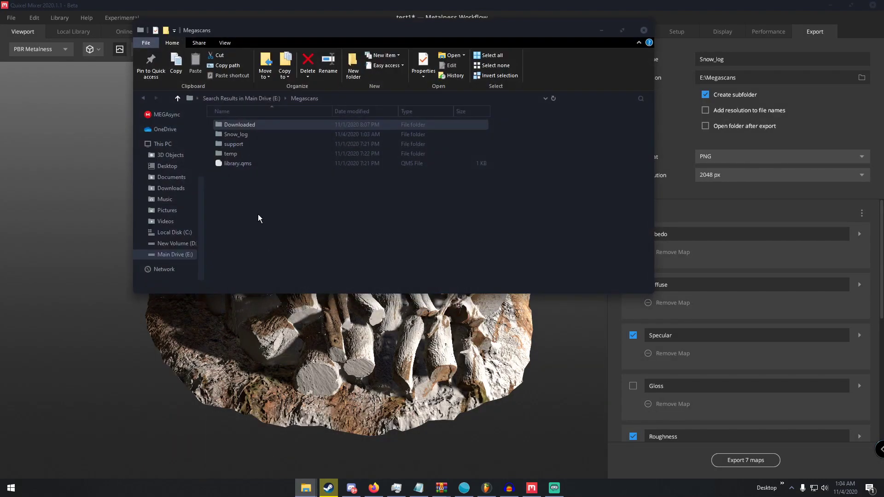
double_click(248, 135)
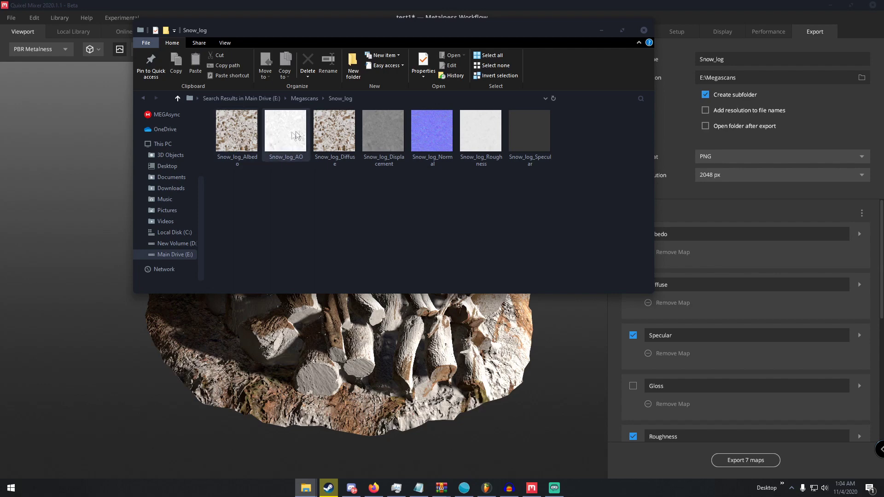
double_click(238, 132)
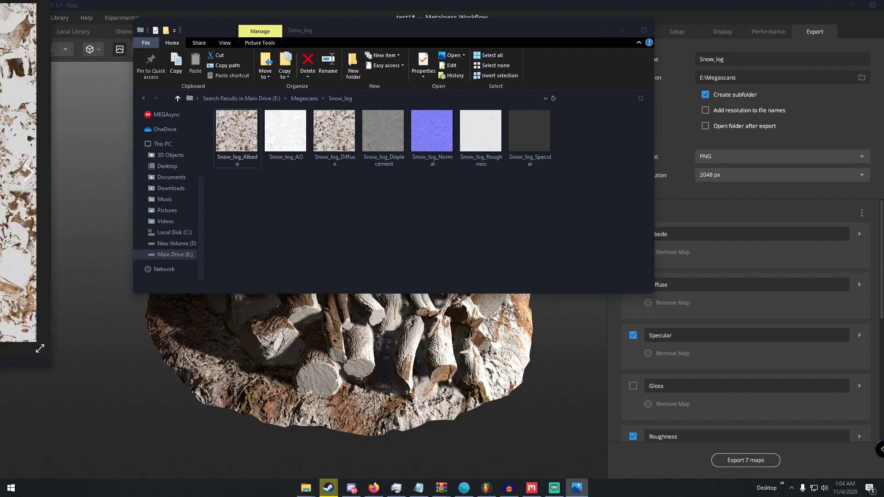
scroll(542, 168, down, 1)
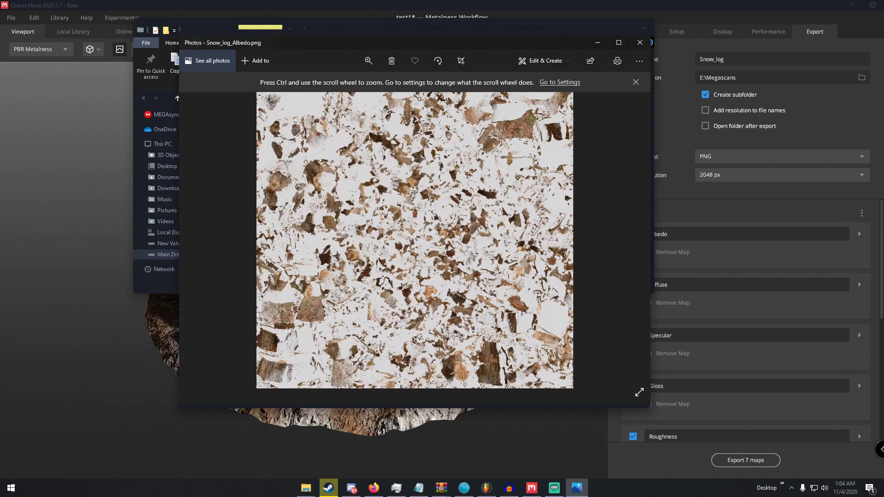
click(640, 42)
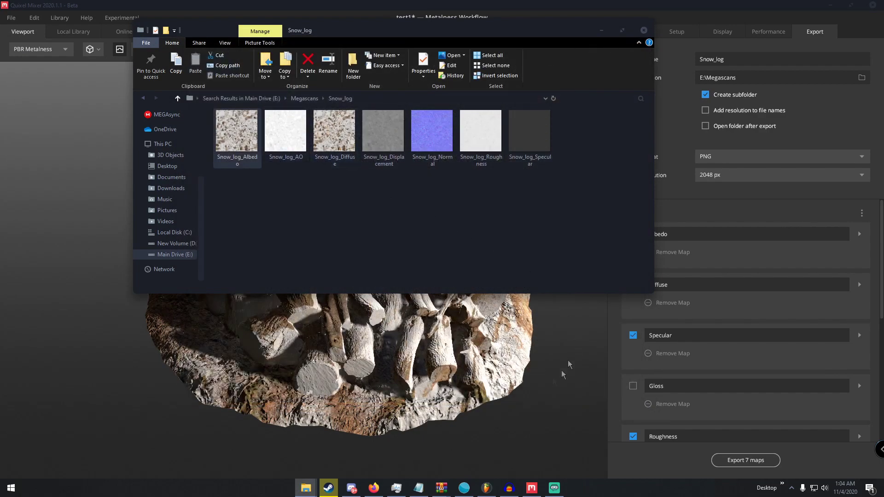
- Switch to Steam, launch Blender and delete the default cube from the new scene
click(329, 489)
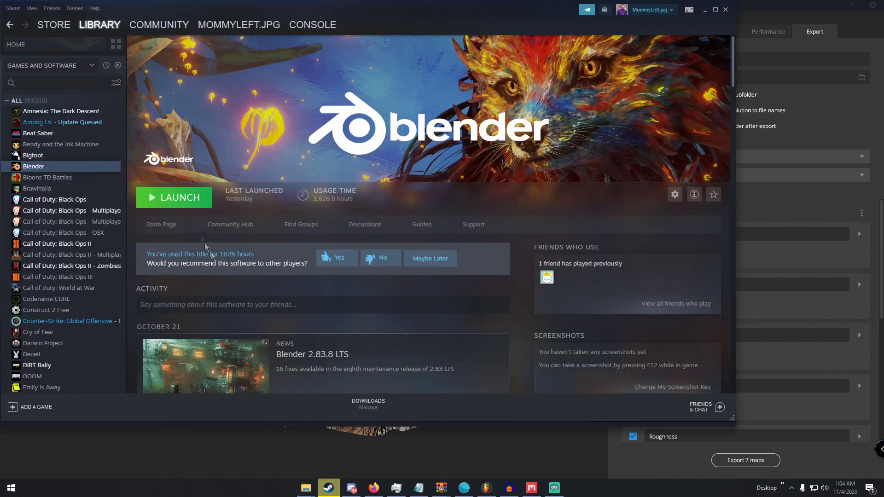
click(181, 199)
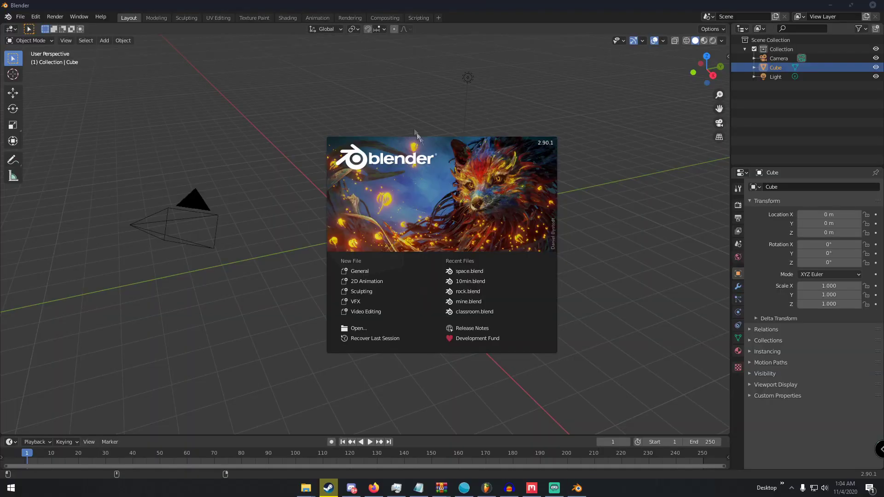
click(407, 114)
key(Delete)
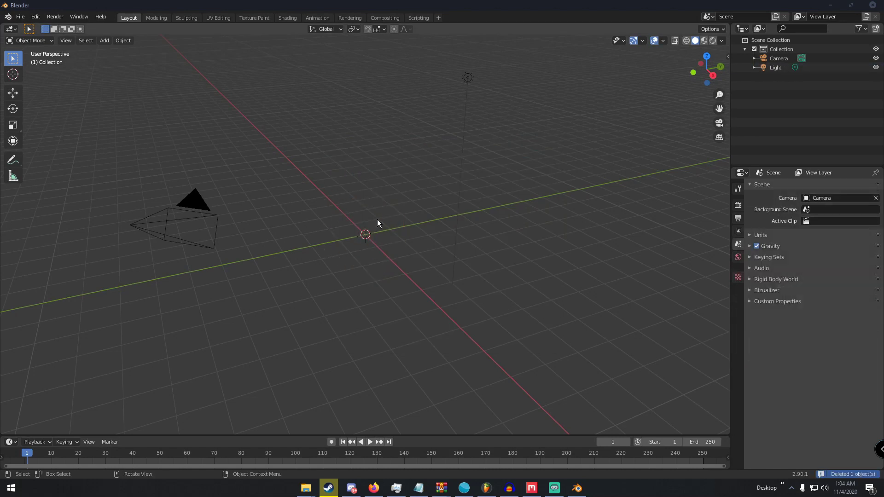
- Import the FBX model Aset_rlCaz_LOD3.fbx from E:\Megascans\Downloaded\3d\wood_log_rlCaz
click(21, 16)
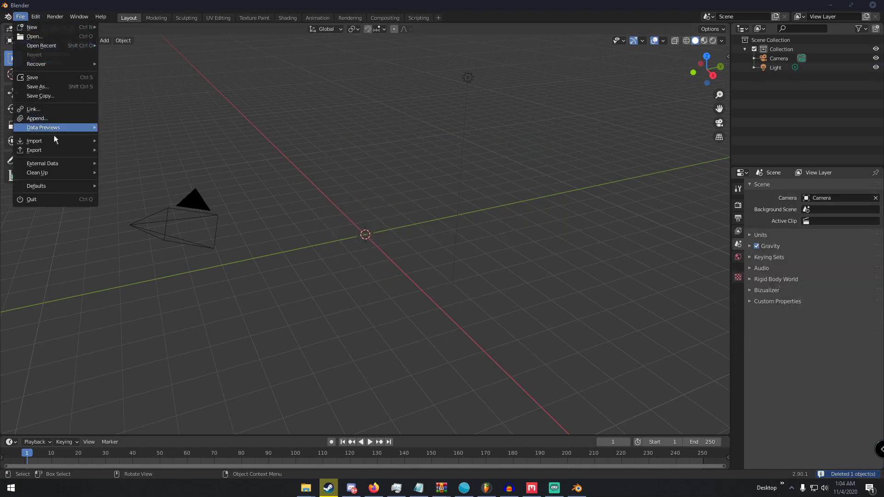
mouse_move(51, 141)
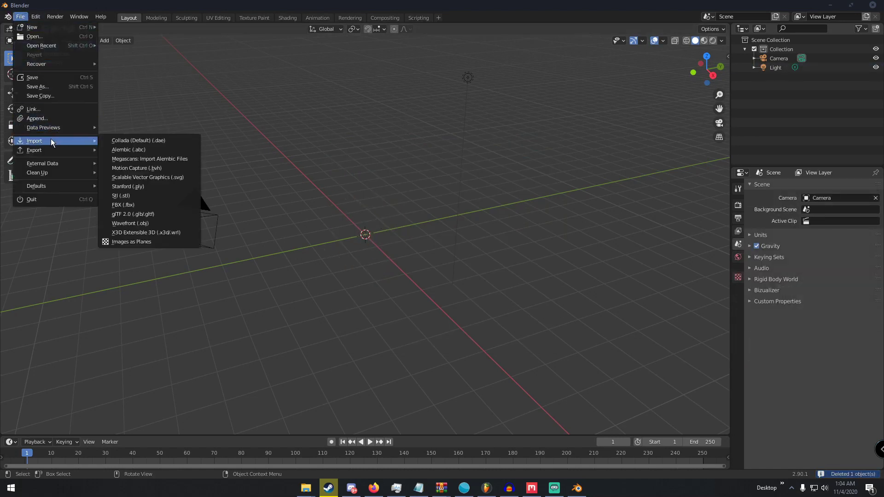
click(140, 206)
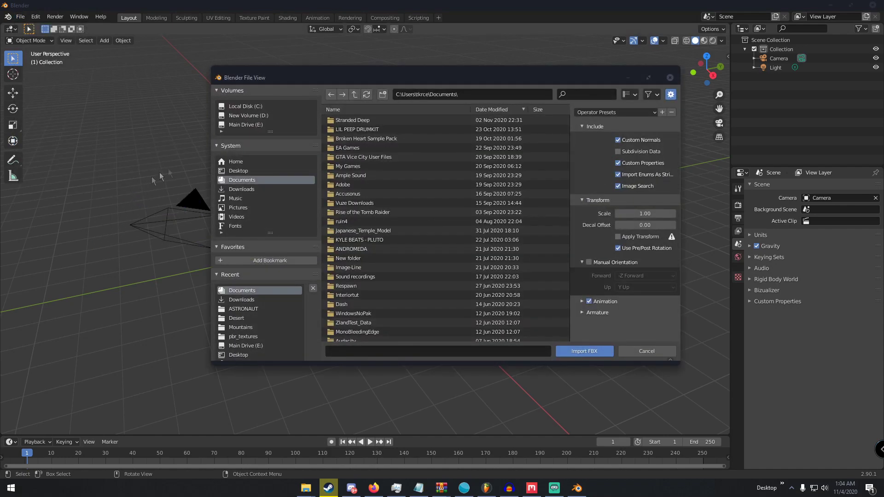
click(255, 125)
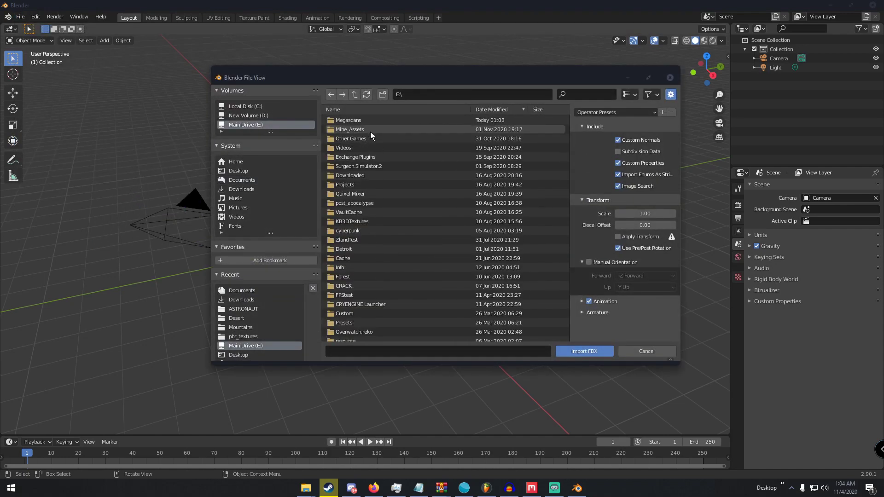
double_click(363, 121)
click(356, 129)
double_click(356, 127)
double_click(349, 139)
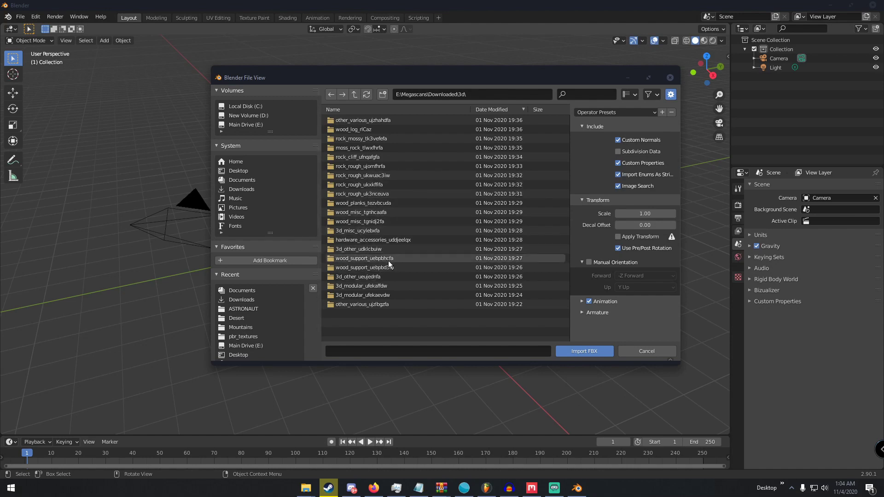
double_click(362, 131)
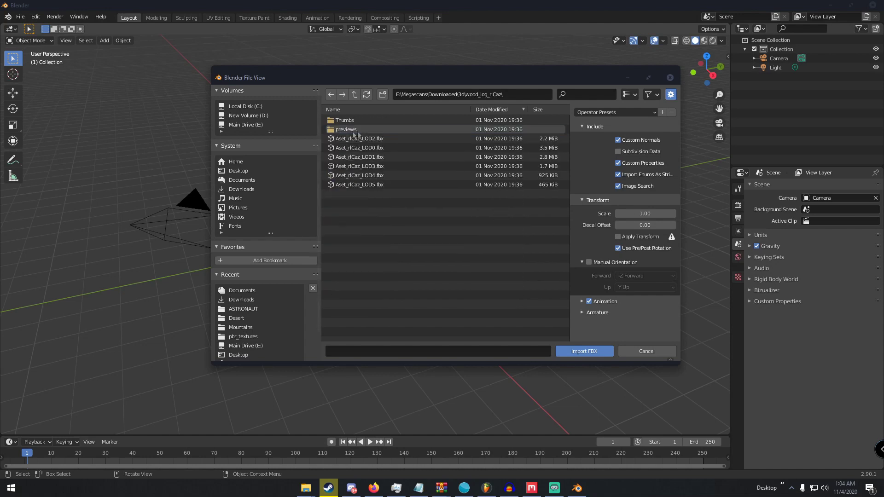
double_click(376, 167)
- Scale up the imported wood pile to about 8.9 × 4.5 × 10.2 m and apply its scale
middle_drag(377, 211, 426, 239)
scroll(420, 232, up, 4)
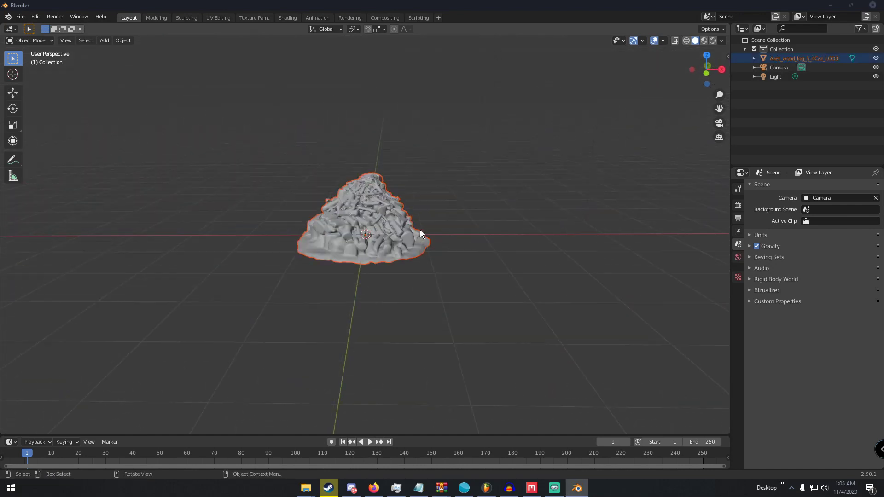
scroll(413, 234, up, 5)
scroll(413, 233, down, 5)
middle_drag(413, 234, 420, 243)
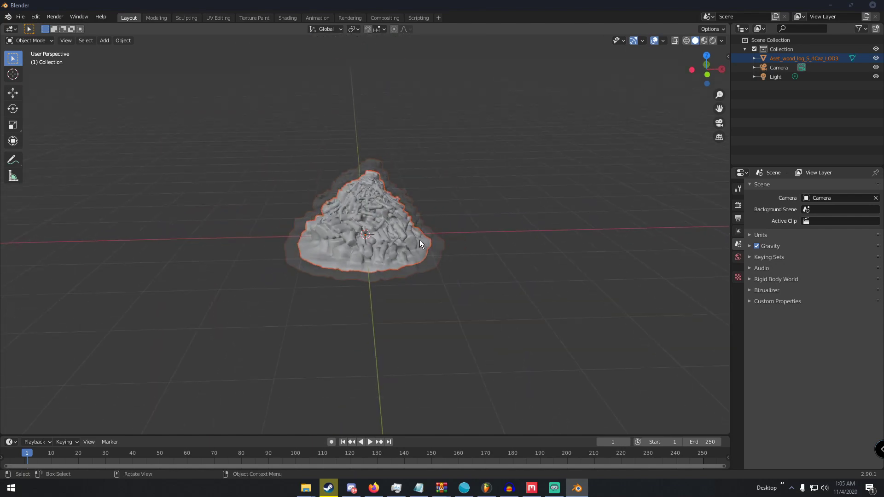
key(s)
click(501, 229)
middle_drag(501, 229, 537, 154)
scroll(313, 200, up, 8)
middle_drag(372, 189, 416, 190)
scroll(415, 190, down, 8)
scroll(370, 192, up, 6)
scroll(394, 189, down, 4)
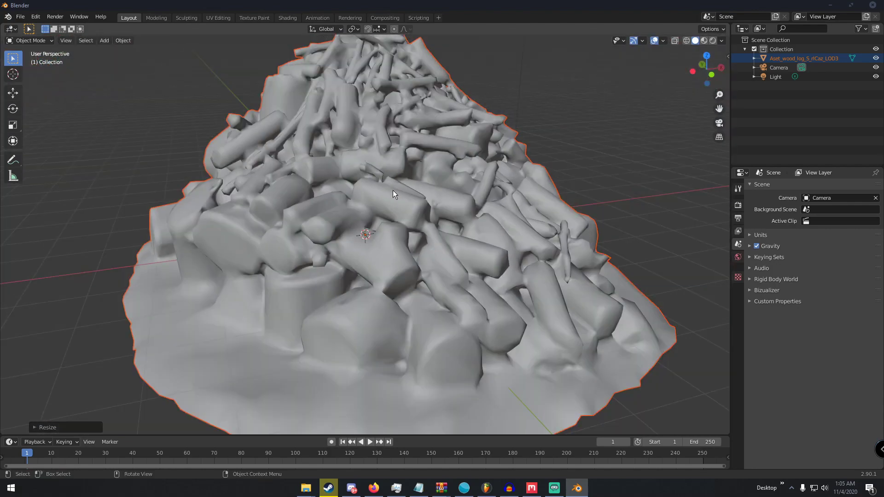
scroll(393, 189, down, 5)
middle_drag(376, 195, 355, 186)
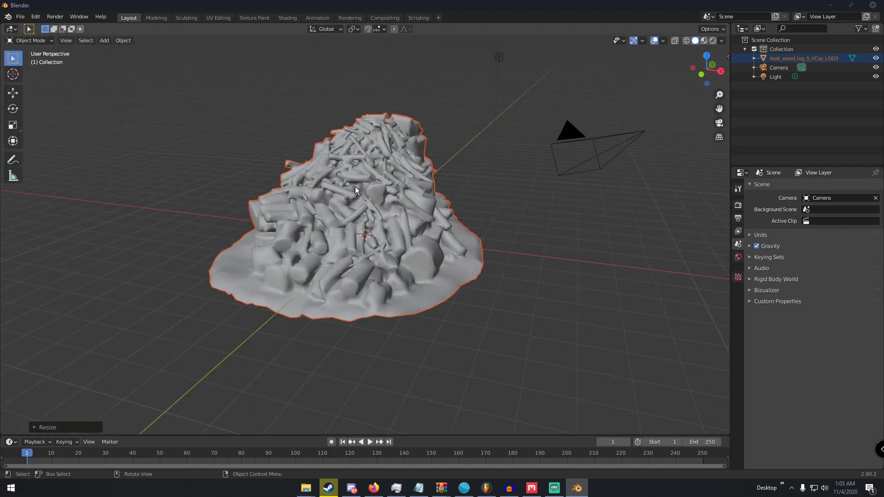
key(ctrl+a)
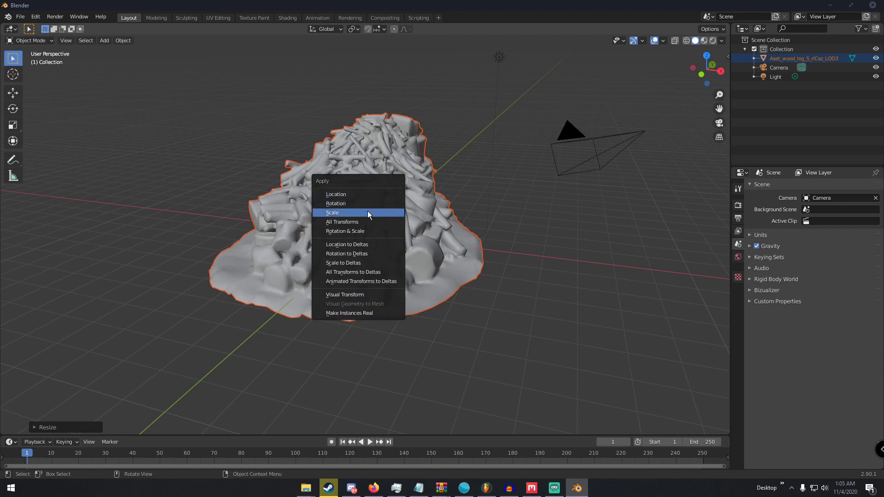
click(367, 211)
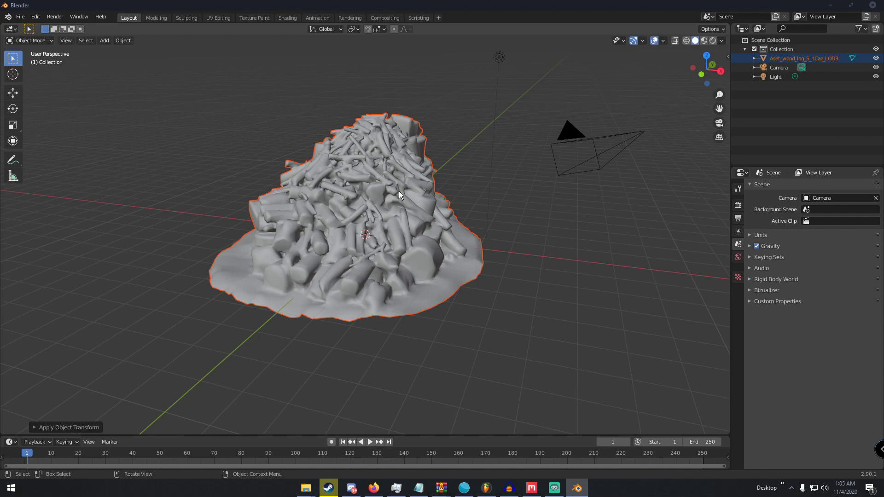
- Make the wood pile the active object and display its transform values in the 3D viewport's sidebar
key(n)
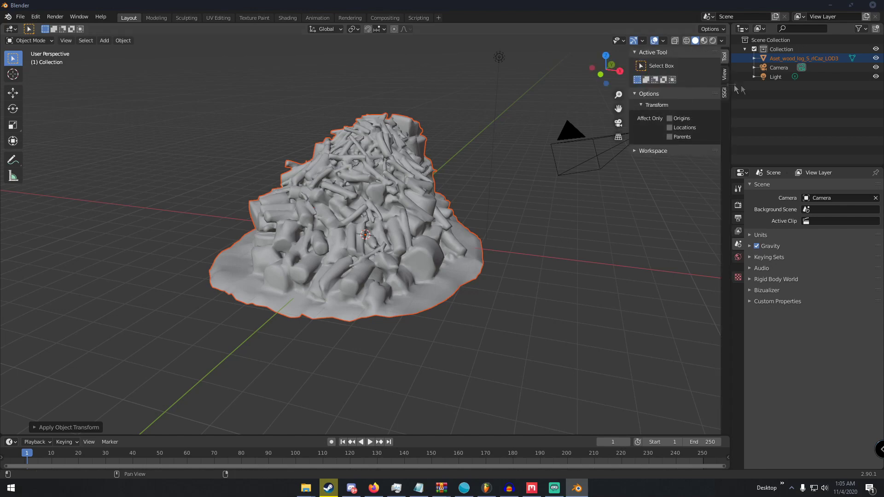
click(724, 74)
click(724, 56)
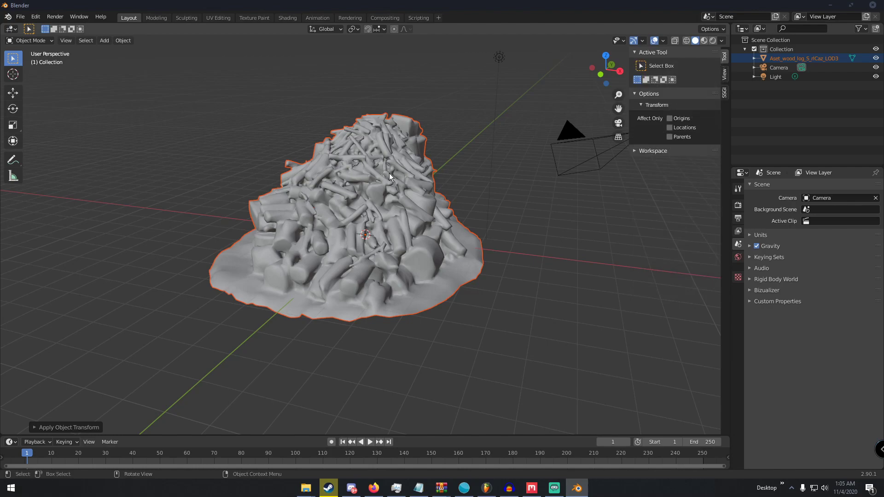
click(741, 58)
click(724, 56)
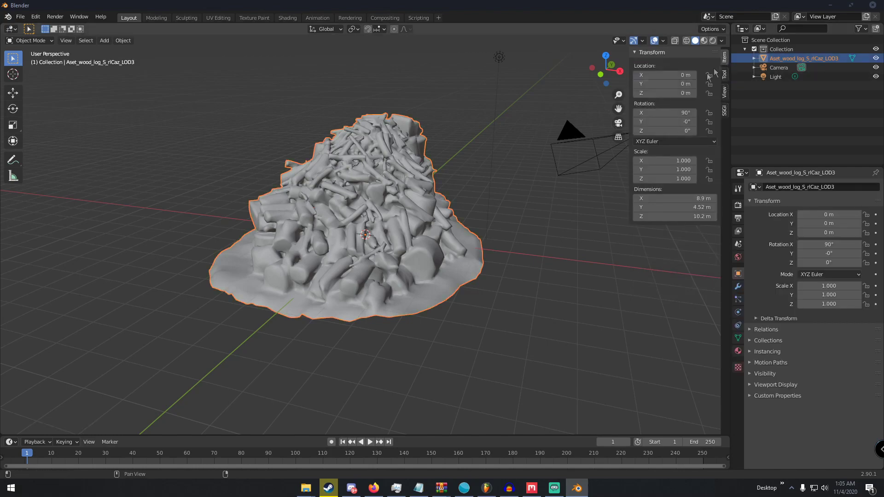
- Enlarge the wood pile by a factor of about 2.21 and apply its scale
key(s)
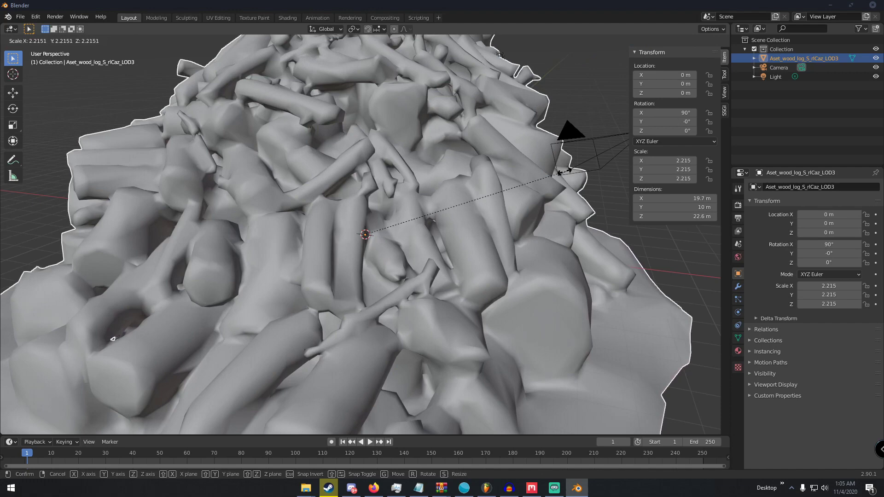
click(564, 170)
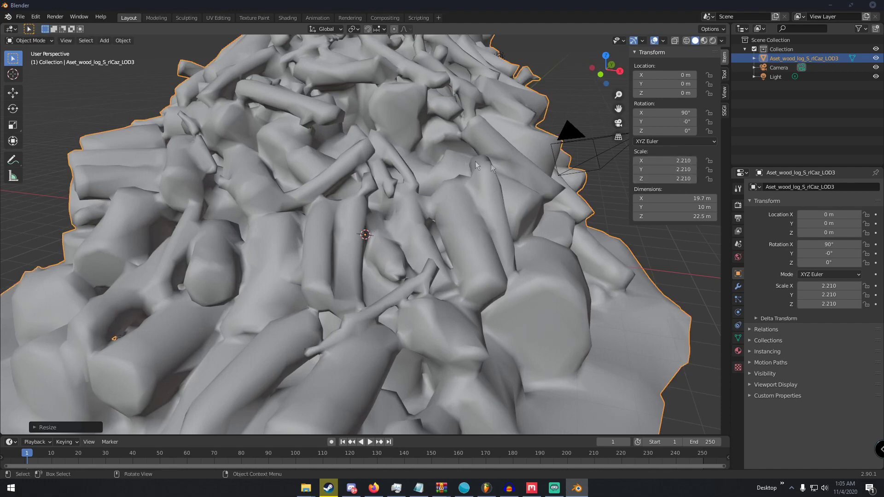
key(ctrl+a)
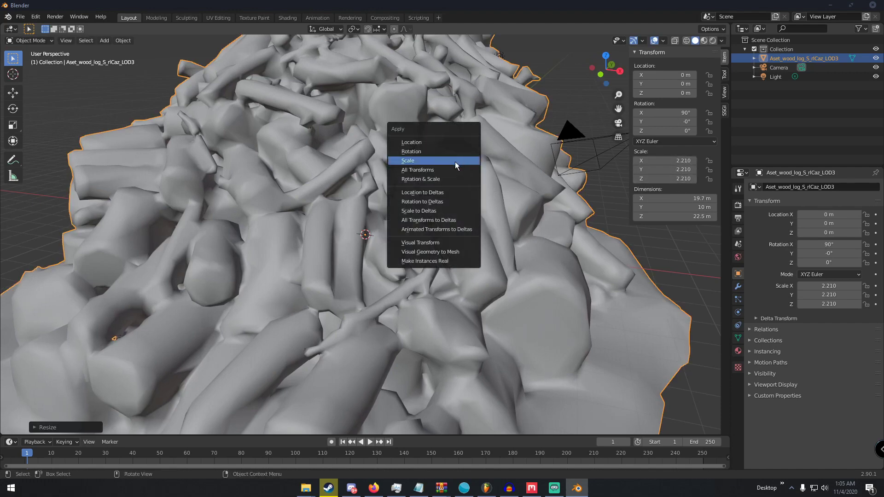
click(455, 162)
- Shrink the wood pile to about 6.3 × 3.2 × 7.2 m, apply its scale and hide the viewport's sidebar
key(s)
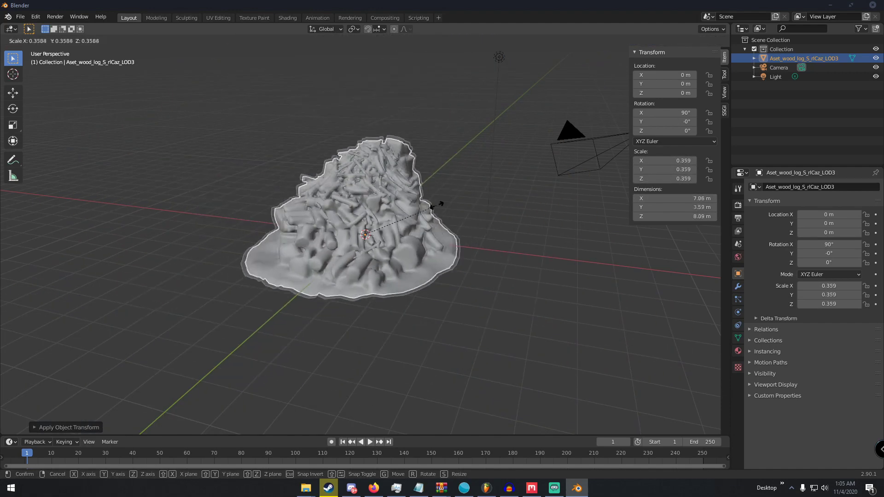
click(424, 205)
key(ctrl+a)
click(418, 184)
scroll(413, 186, up, 5)
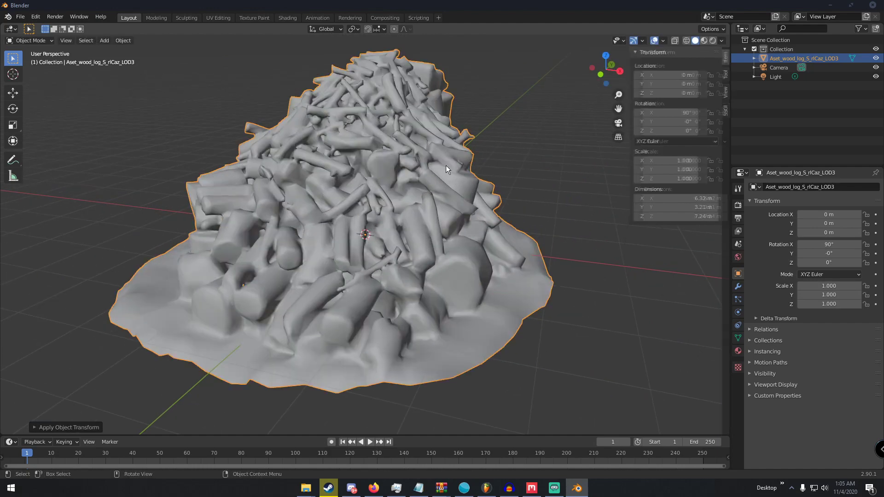
key(n)
- Split the 3D viewport vertically into two areas and turn the new area into a Shader Editor
scroll(435, 164, up, 3)
scroll(474, 166, down, 5)
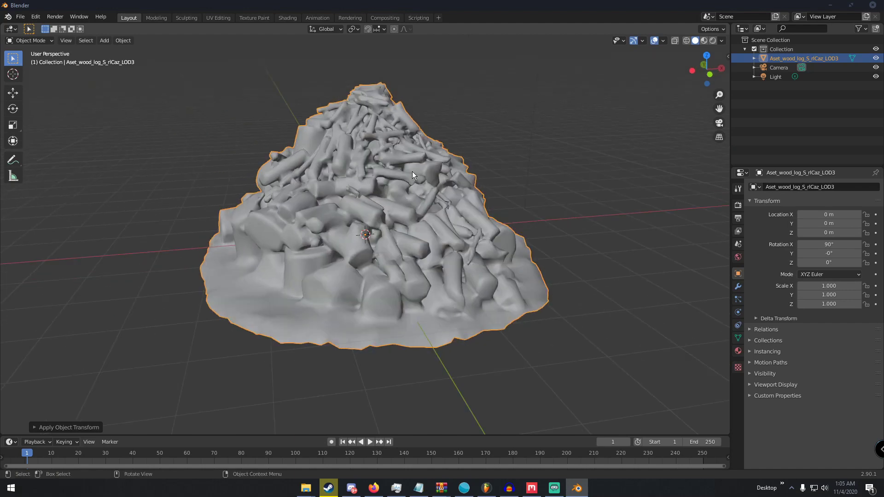
middle_drag(451, 160, 411, 168)
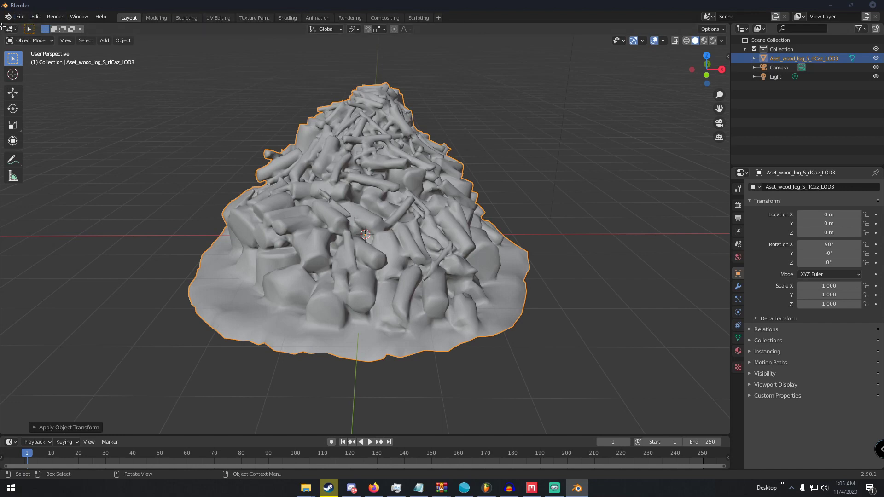
drag(2, 23, 260, 38)
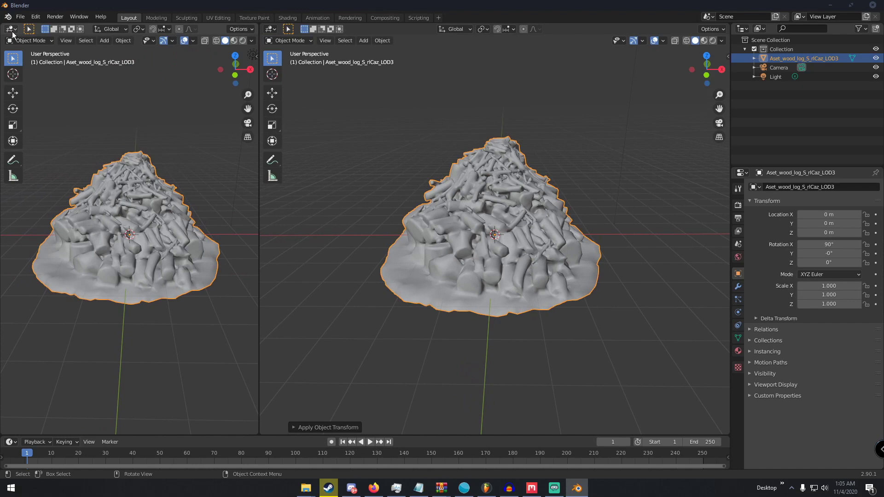
click(11, 29)
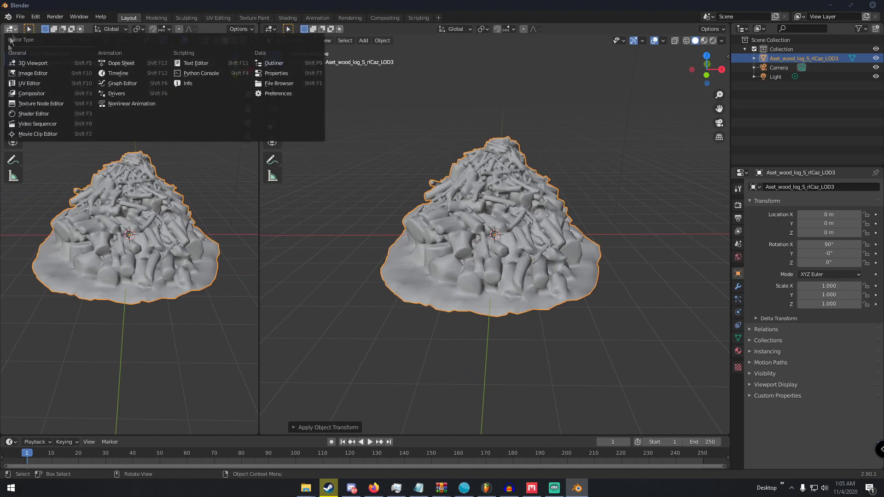
click(33, 114)
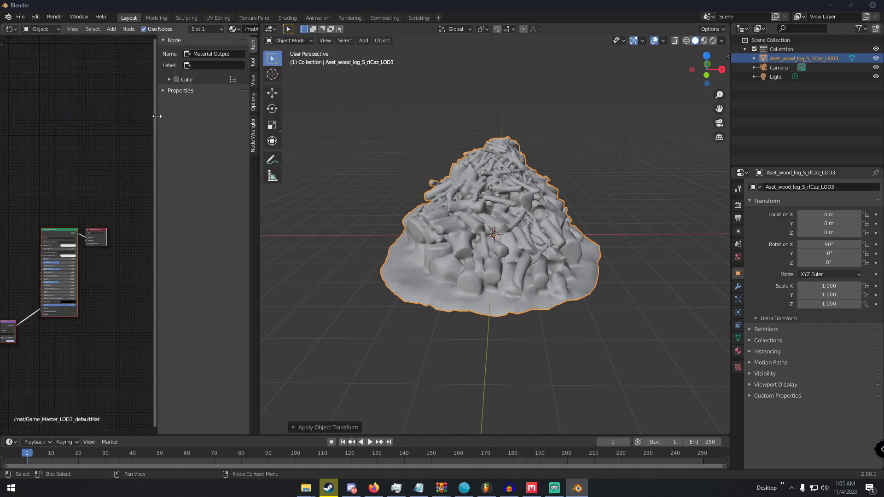
- Hide the Shader Editor's sidebar and delete the Normal Map node from the wood pile's material
key(n)
scroll(90, 171, up, 3)
scroll(84, 192, up, 3)
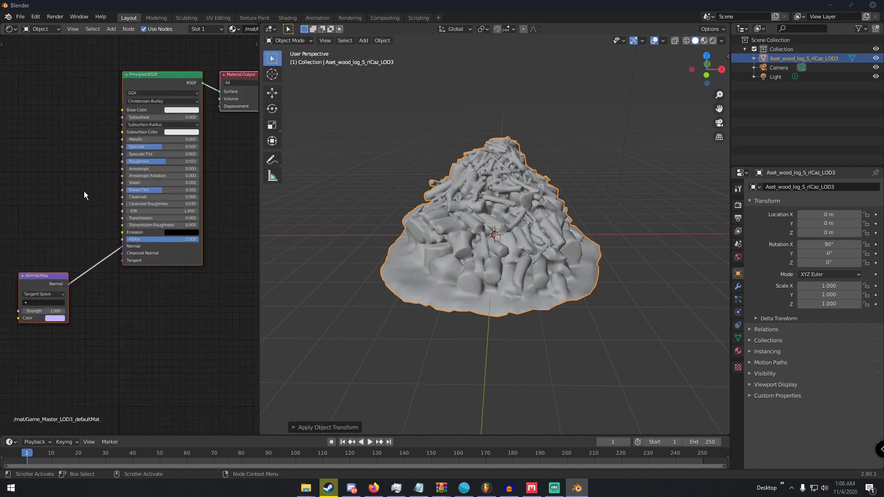
click(60, 256)
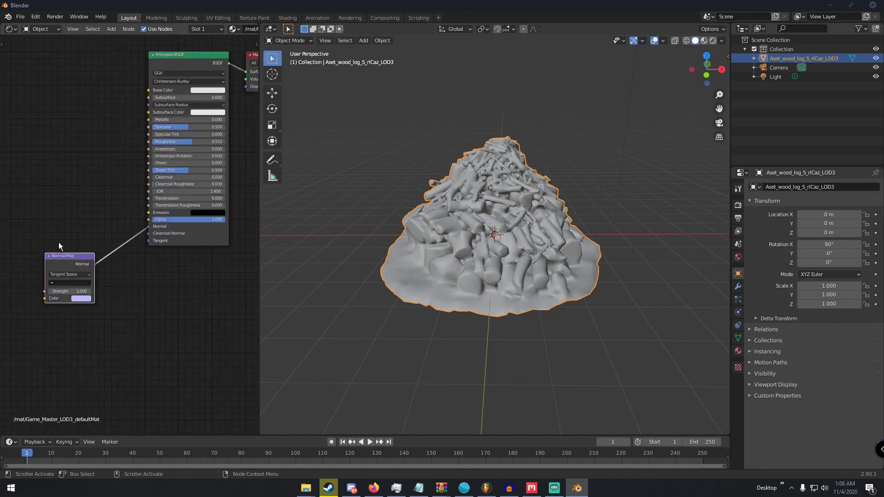
key(x)
scroll(67, 210, down, 3)
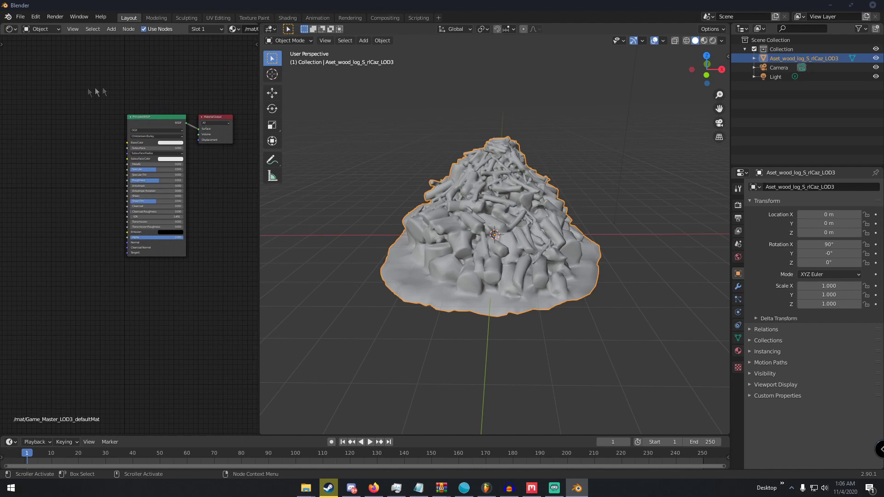
- Look up the Node Wrangler add-on in the preferences, check that it is enabled and close the preferences
click(36, 17)
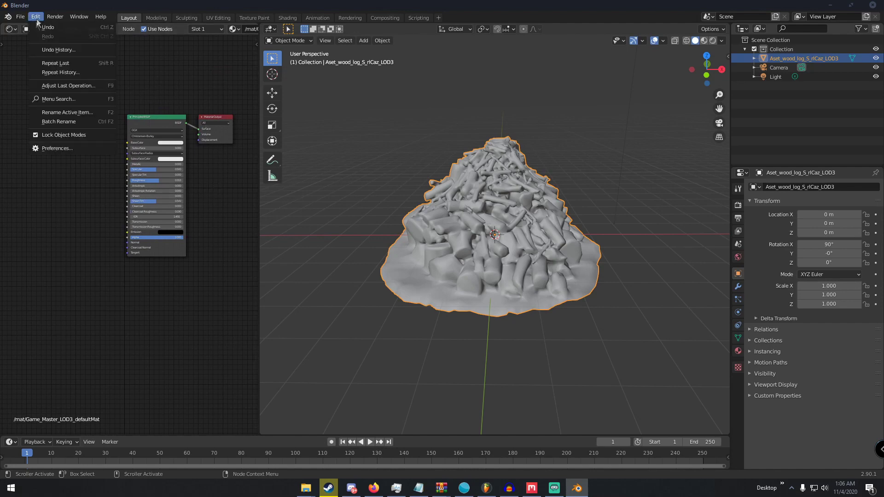
click(67, 148)
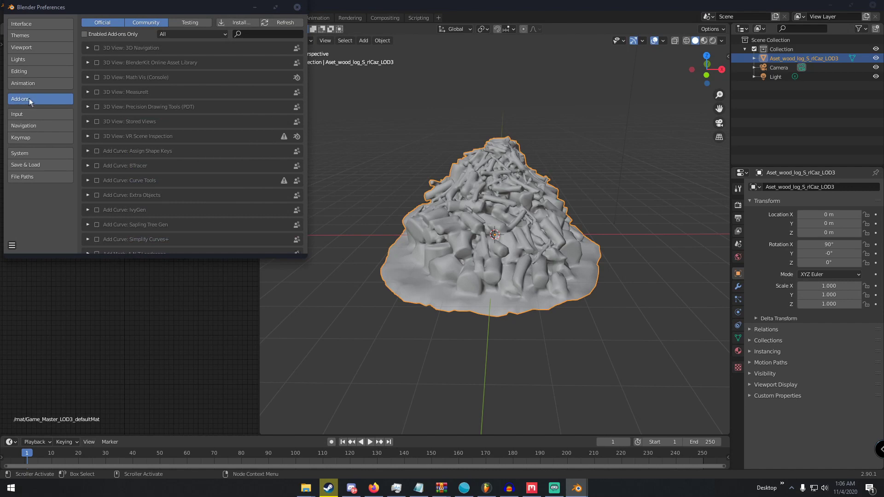
click(247, 34)
text(node w)
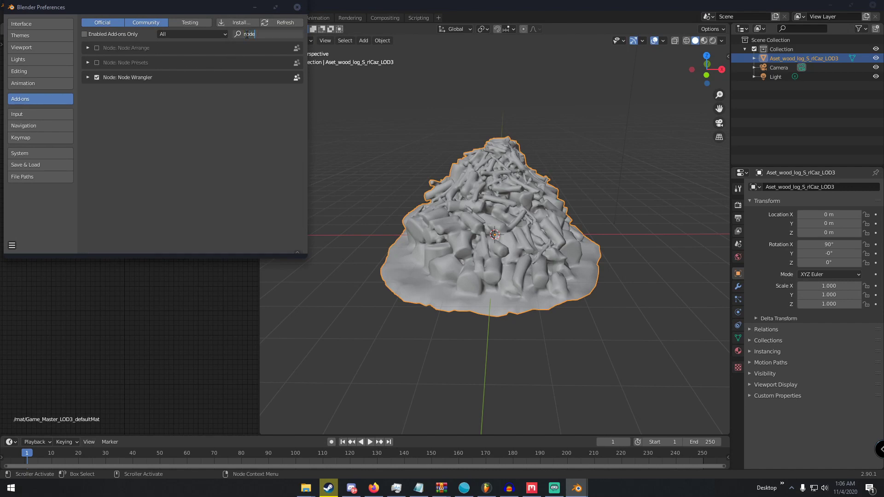
key(Return)
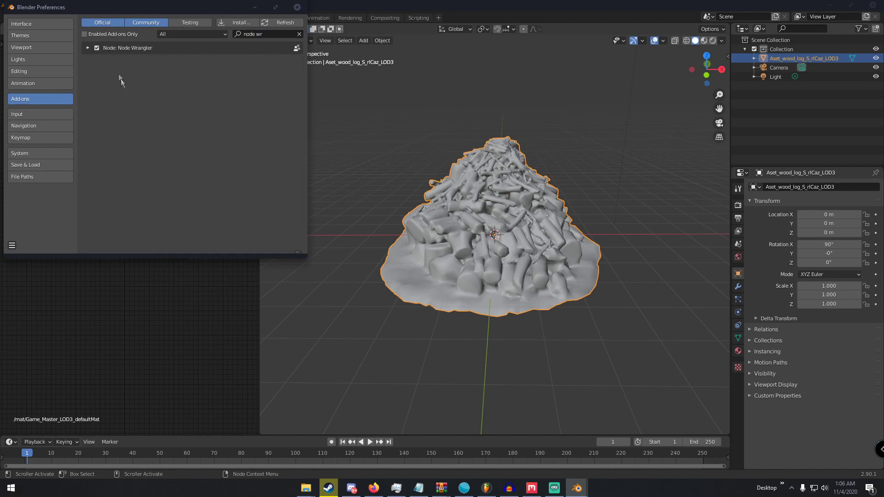
click(102, 49)
click(12, 245)
click(34, 228)
click(297, 7)
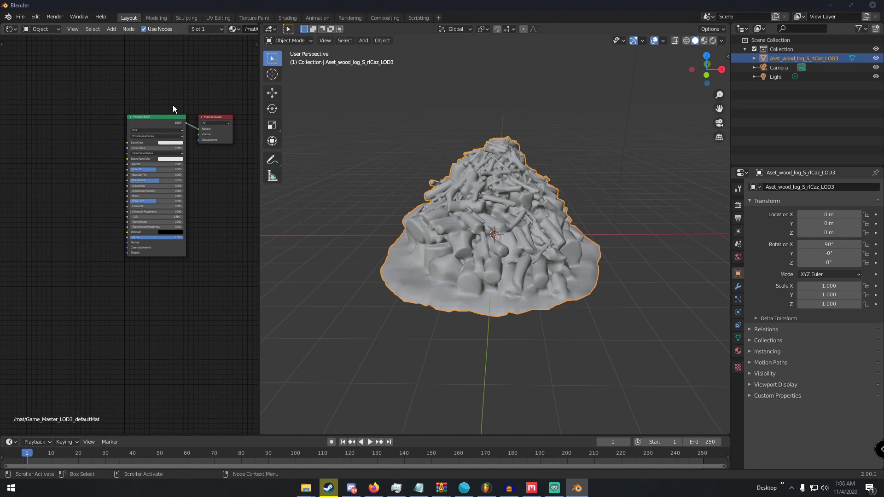
click(138, 125)
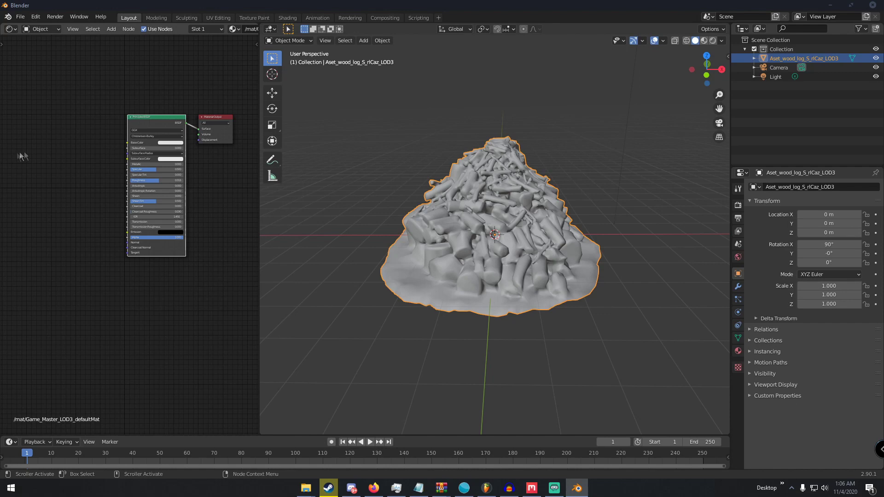
key(ctrl+t)
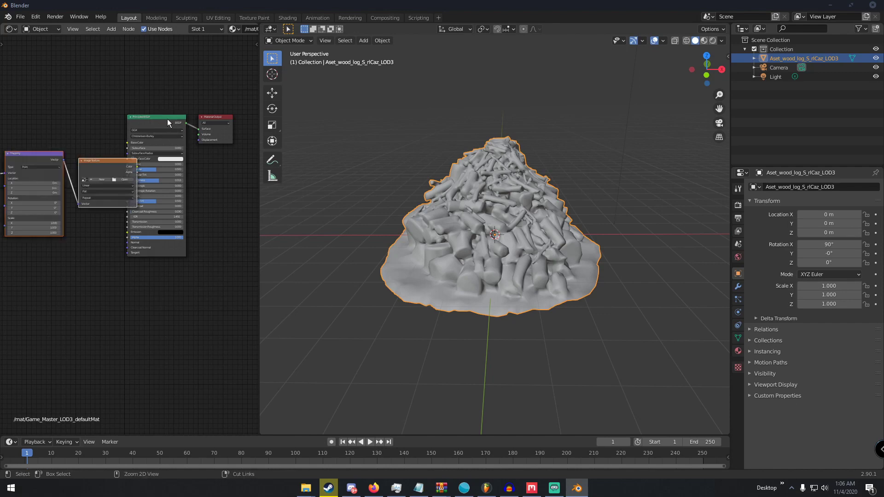
key(g)
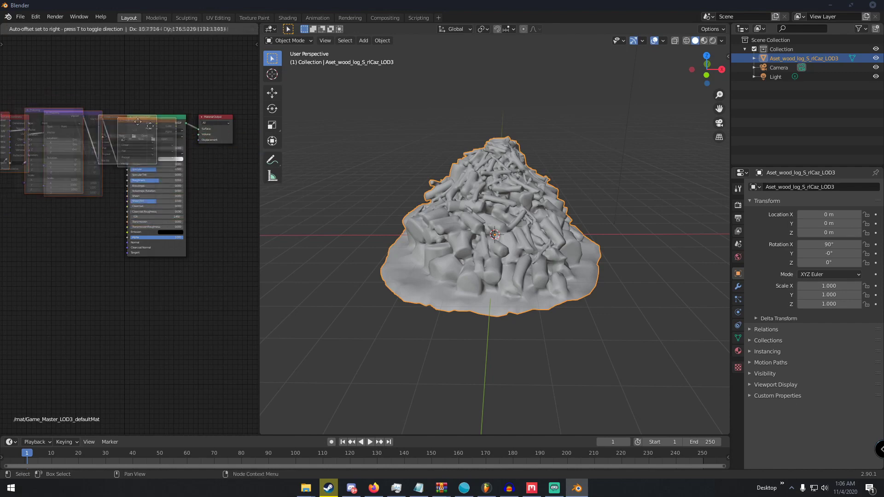
click(65, 127)
key(x)
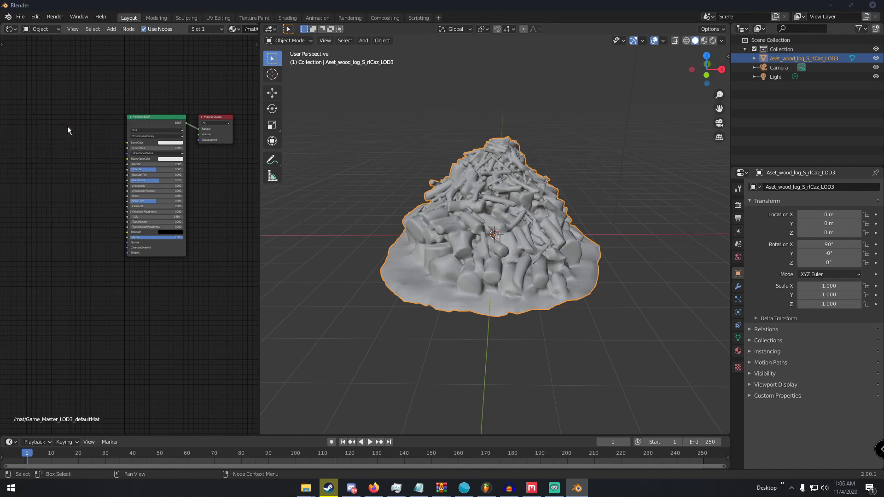
- Run Node Wrangler's Principled Texture Setup on the Principled BSDF node with all the texture files in E:\Megascans\Snow_log
drag(149, 120, 145, 120)
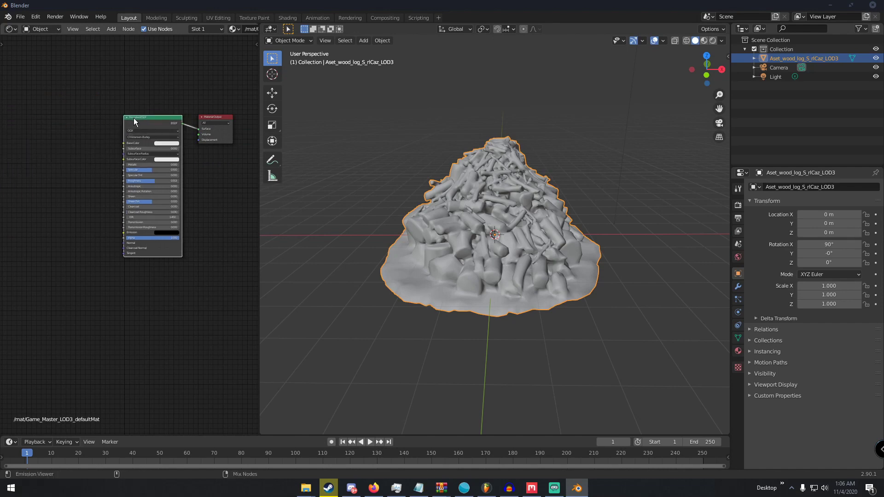
key(ctrl+shift+t)
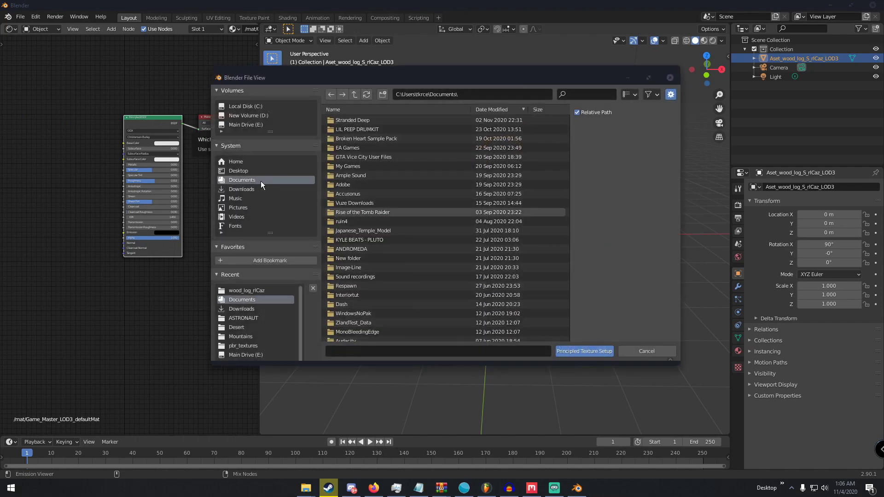
click(244, 124)
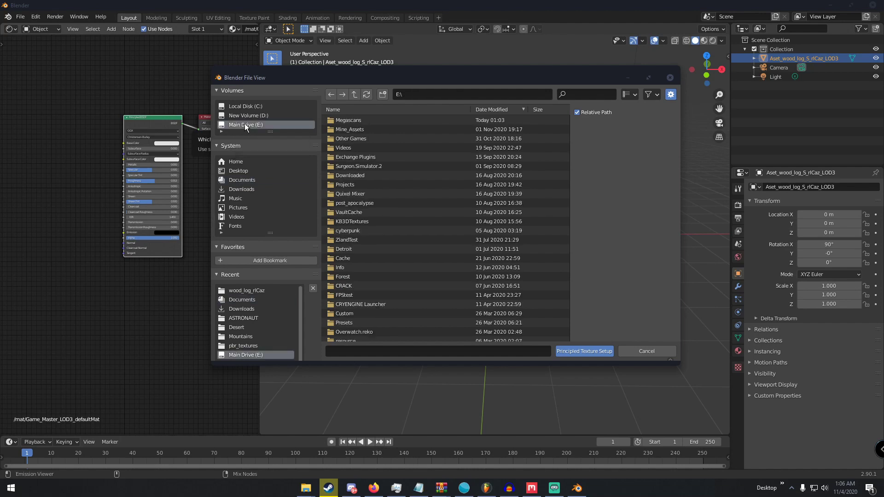
double_click(359, 121)
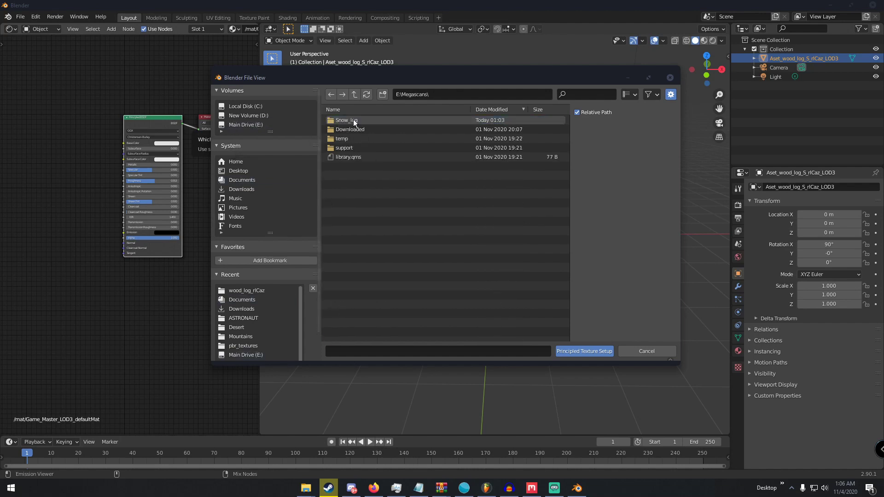
double_click(355, 119)
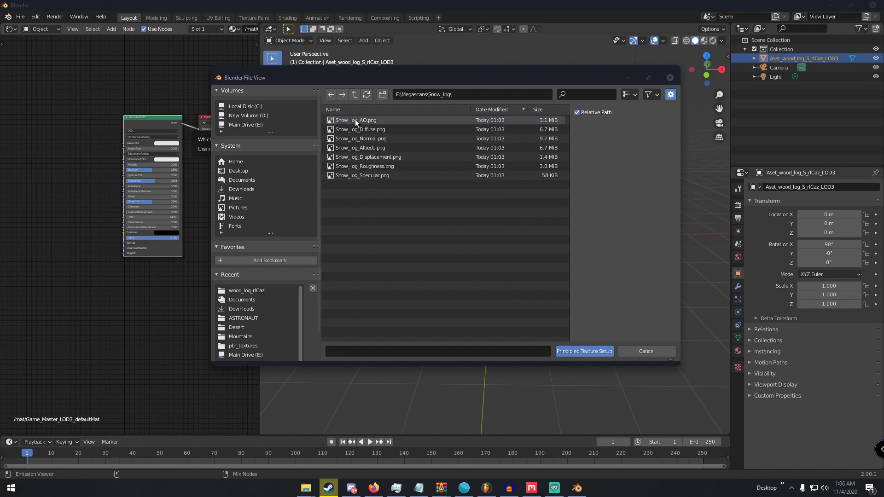
key(a)
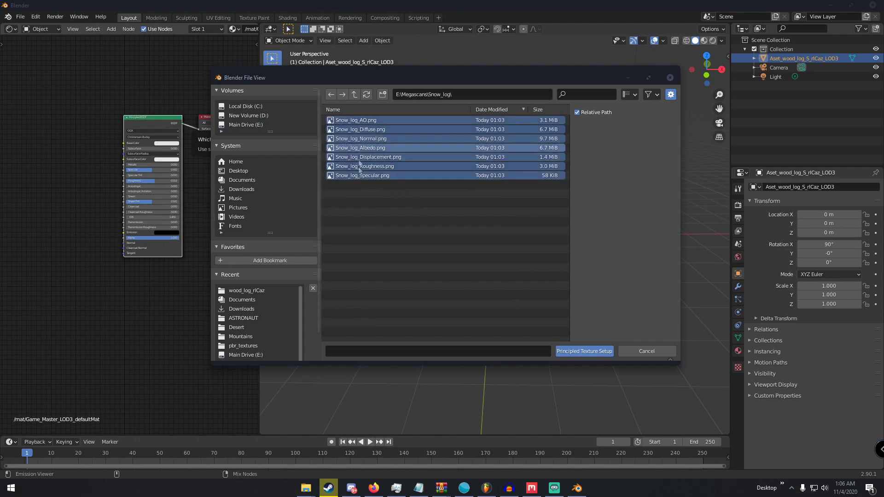
click(582, 351)
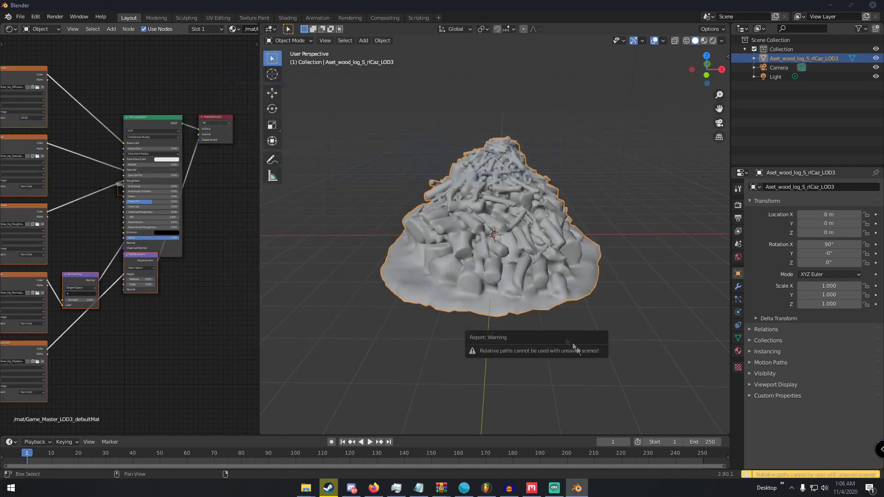
- Inspect the generated texture nodes and move the Displacement node down, clear of the Principled BSDF node
scroll(161, 239, up, 2)
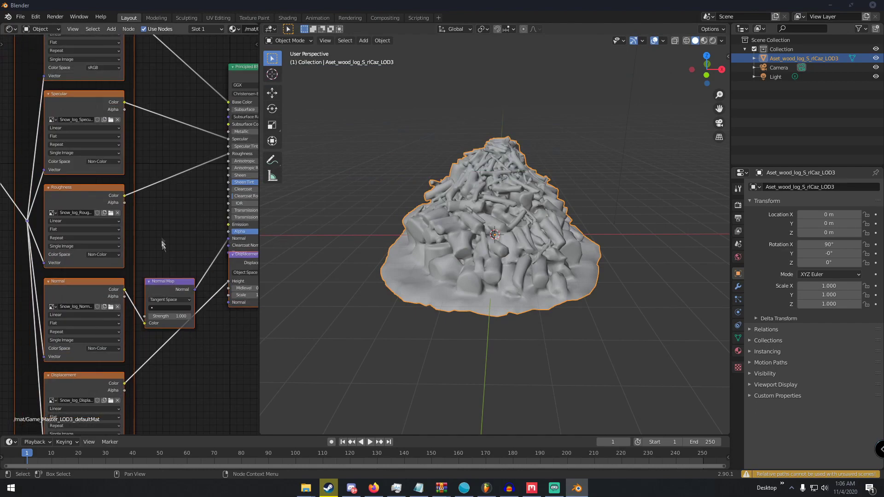
scroll(107, 160, down, 3)
shift+scroll(119, 147, down, 5)
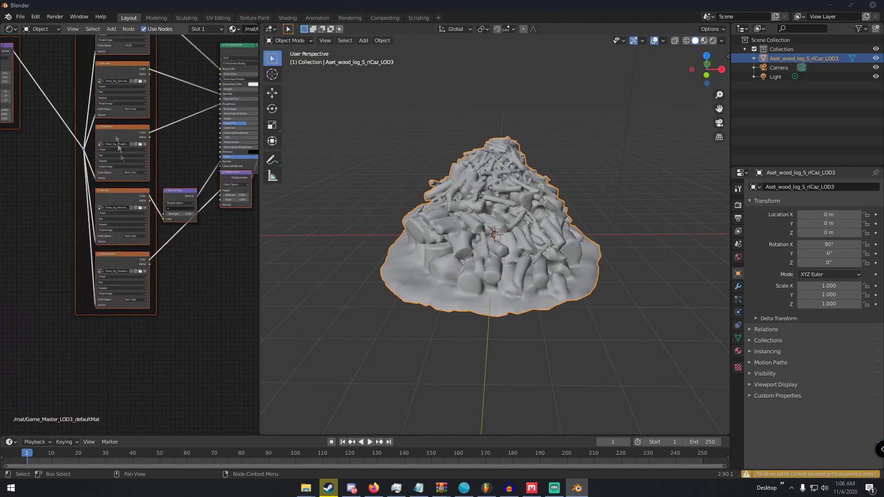
middle_drag(88, 146, 177, 228)
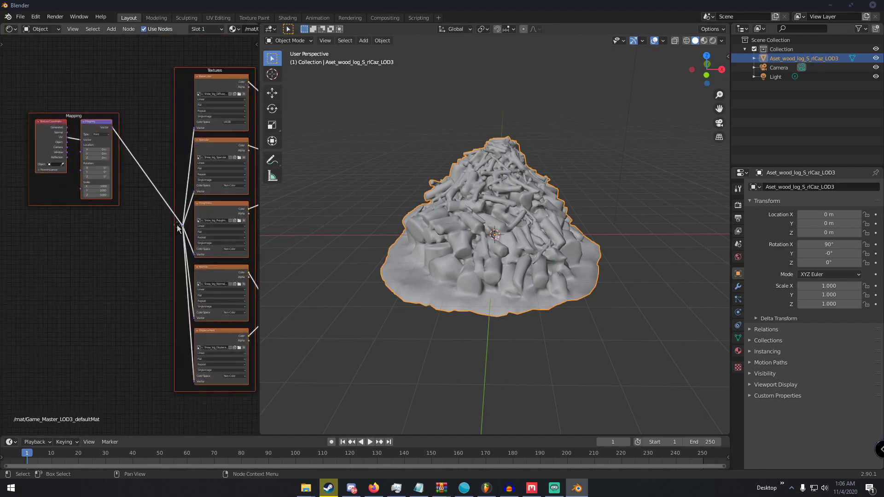
middle_drag(36, 152, 2, 119)
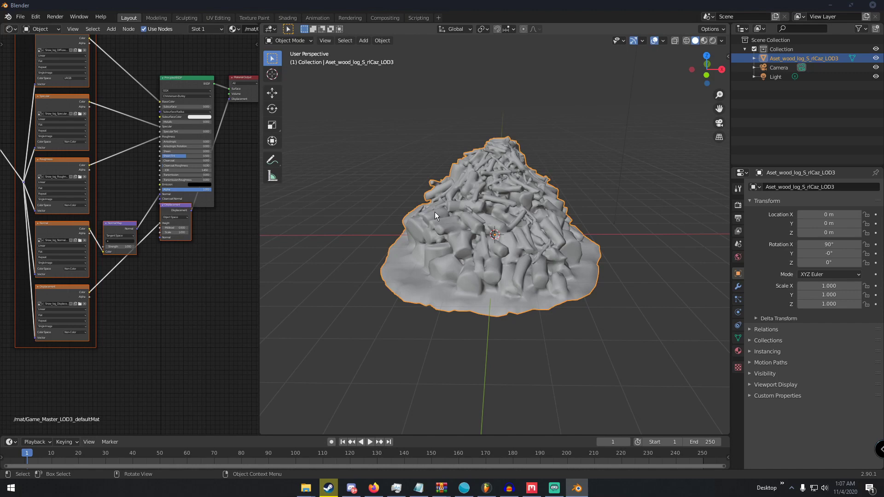
middle_drag(504, 237, 471, 241)
scroll(471, 241, up, 5)
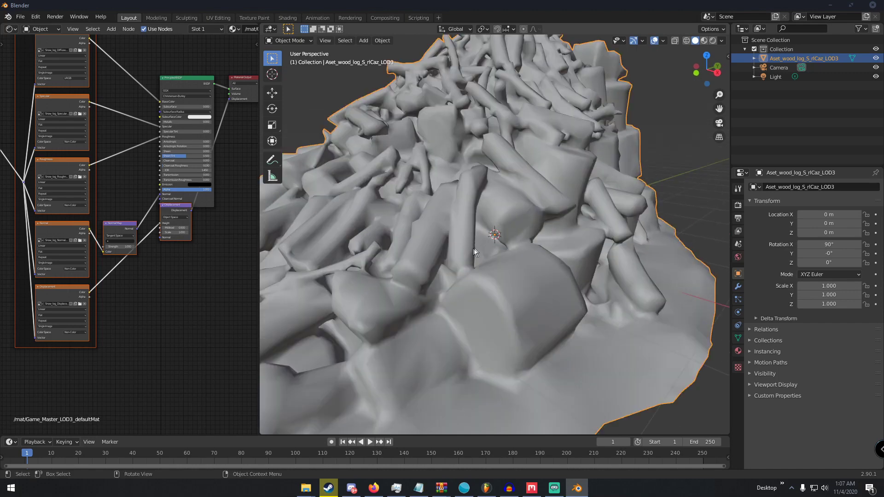
middle_drag(147, 258, 163, 240)
drag(179, 196, 189, 245)
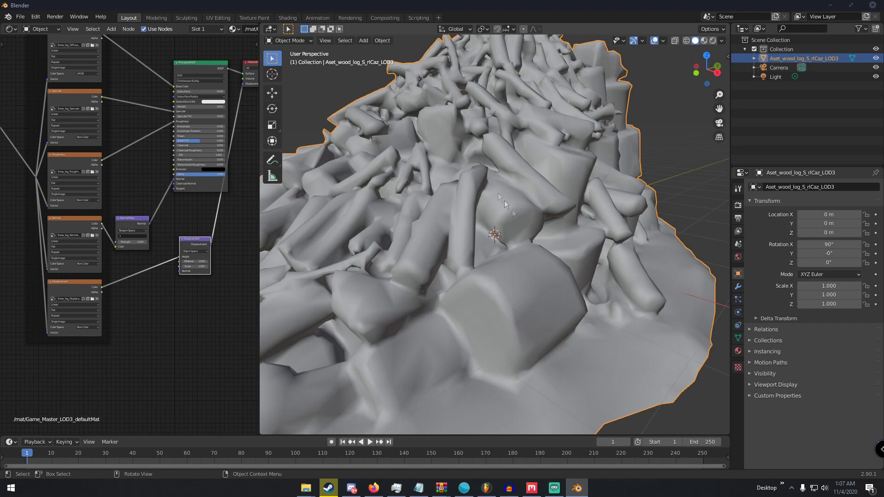
- Delete the LOD3 wood pile and import Aset_rlCaz_LOD0.fbx from the wood_log_rlCaz folder in its place
scroll(510, 218, down, 8)
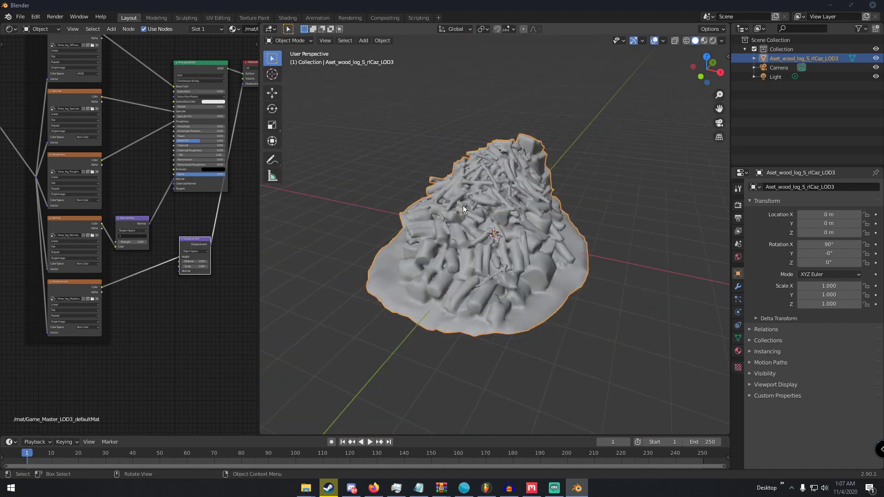
key(Delete)
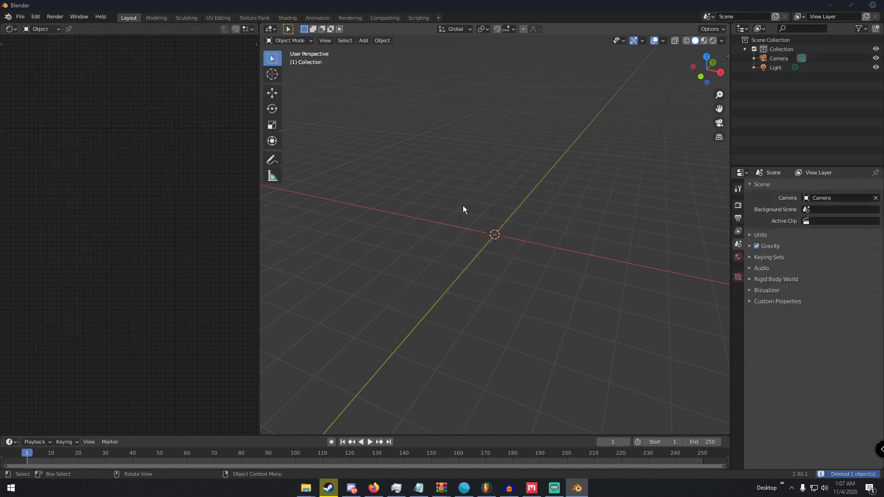
click(21, 19)
mouse_move(46, 141)
click(127, 203)
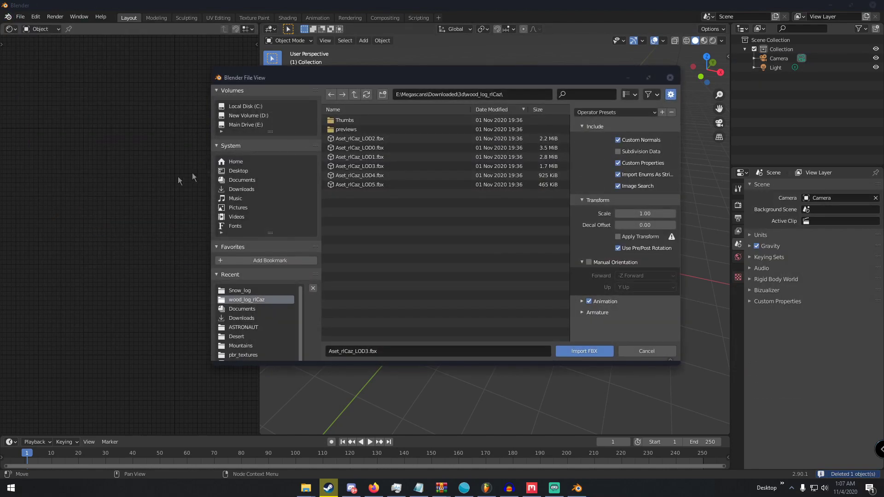
double_click(361, 148)
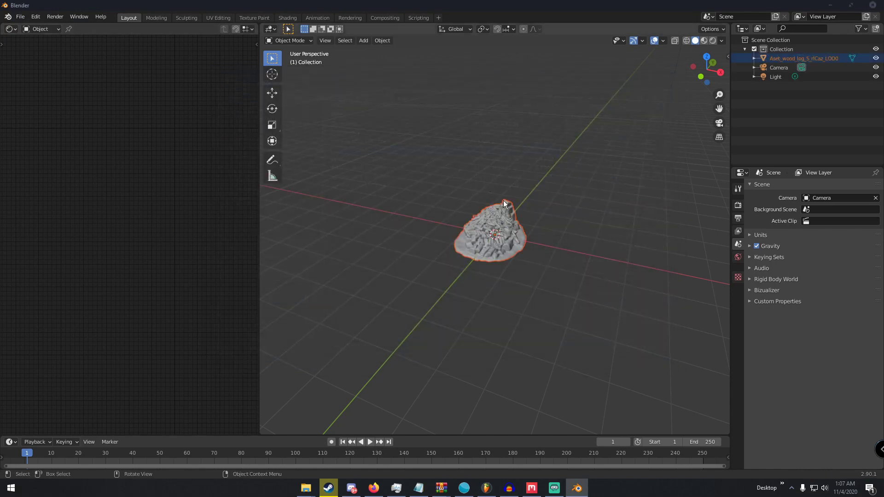
- Enlarge the imported LOD0 wood pile to a scale of about 0.039 and make it the active object
key(s)
click(628, 216)
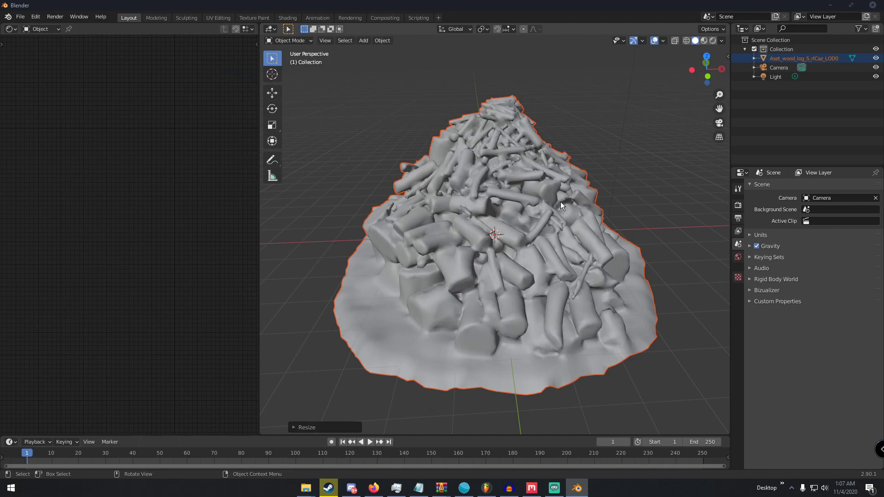
middle_drag(560, 202, 549, 200)
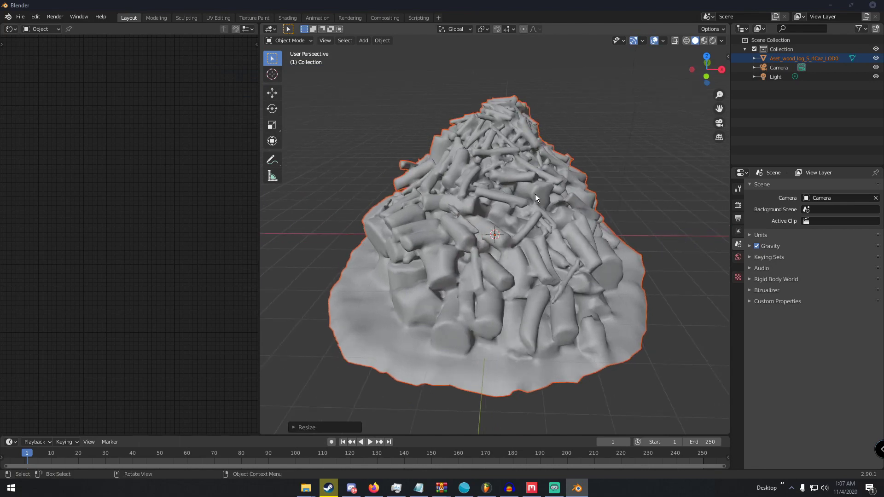
click(535, 194)
- Examine the LOD0 wood pile's mesh density up close in Edit Mode and return to Object Mode
key(Tab)
scroll(524, 194, up, 6)
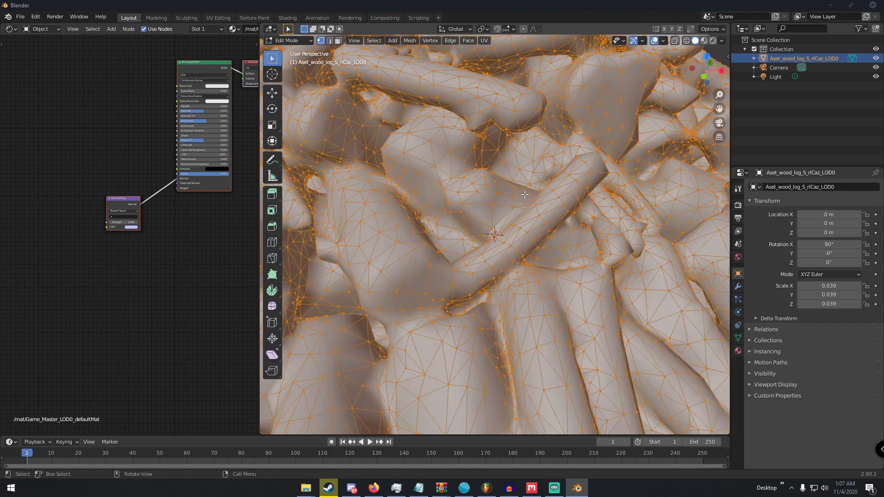
scroll(556, 189, down, 5)
scroll(539, 182, up, 5)
scroll(536, 178, down, 5)
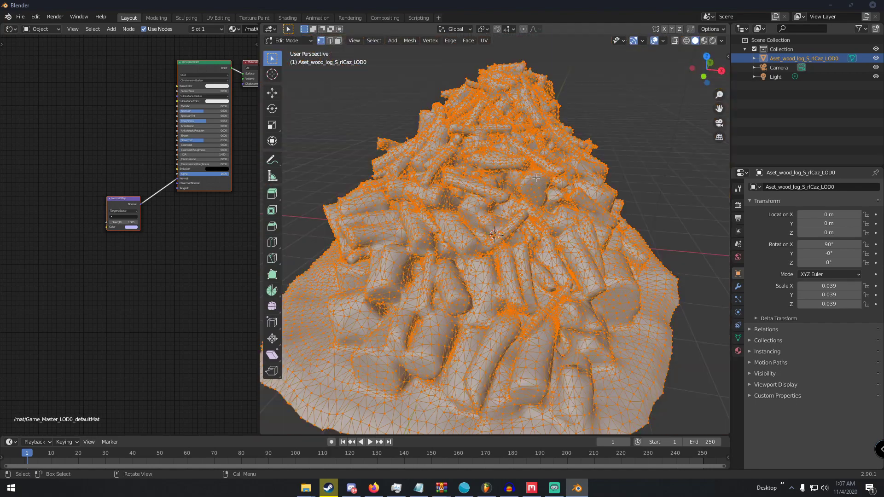
key(Tab)
scroll(466, 173, up, 5)
scroll(518, 174, down, 5)
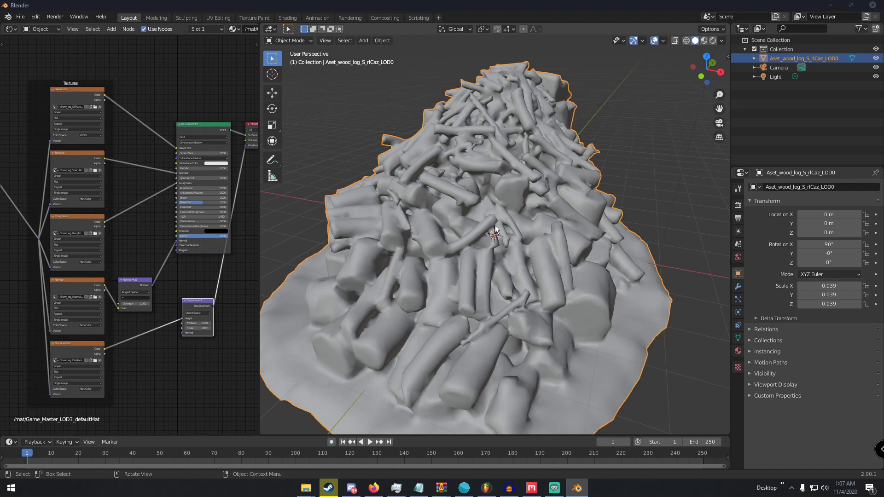
- Compare the LOD0 wood pile's mesh density with its solid surface, alternating between Edit Mode and Object Mode
key(Tab)
scroll(495, 216, down, 5)
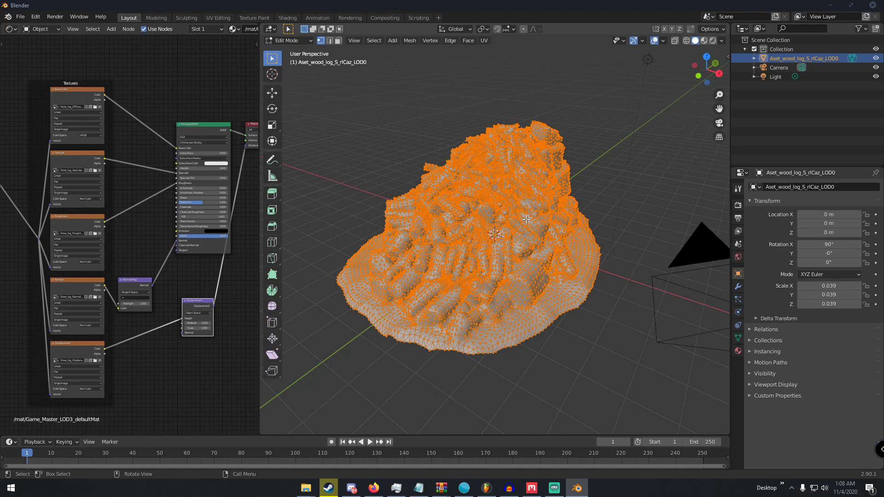
key(Tab)
scroll(532, 196, up, 5)
middle_drag(589, 197, 525, 220)
scroll(609, 208, down, 5)
scroll(543, 210, up, 5)
scroll(532, 208, down, 5)
scroll(525, 221, up, 3)
key(Tab)
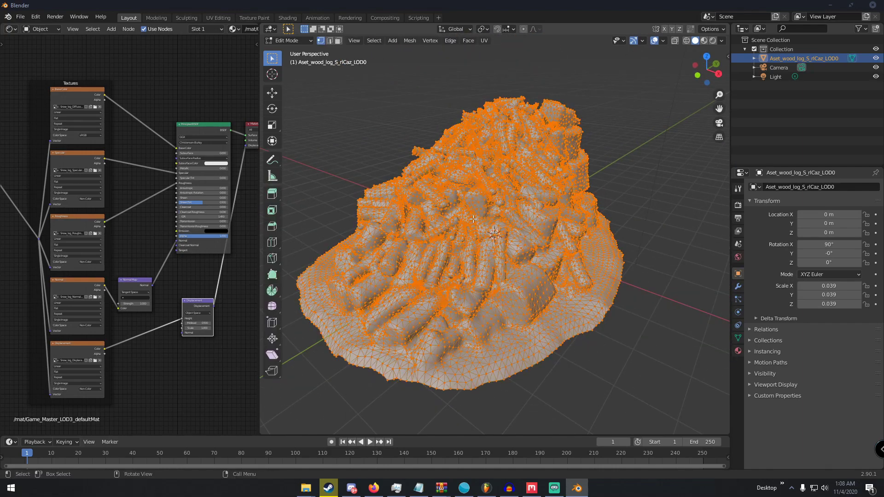
key(Tab)
middle_drag(477, 229, 498, 233)
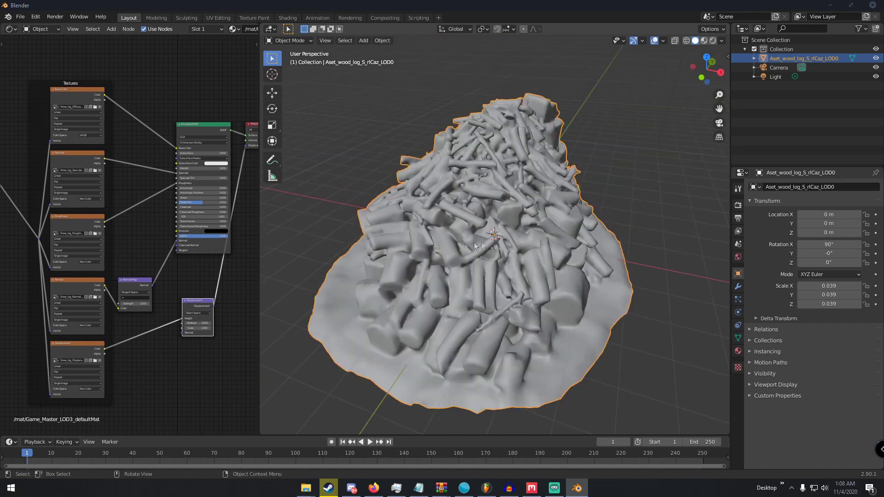
- Insert an Ambient Occlusion node on the link between the Base Color texture and the Principled BSDF's Base Color
middle_drag(157, 102, 164, 104)
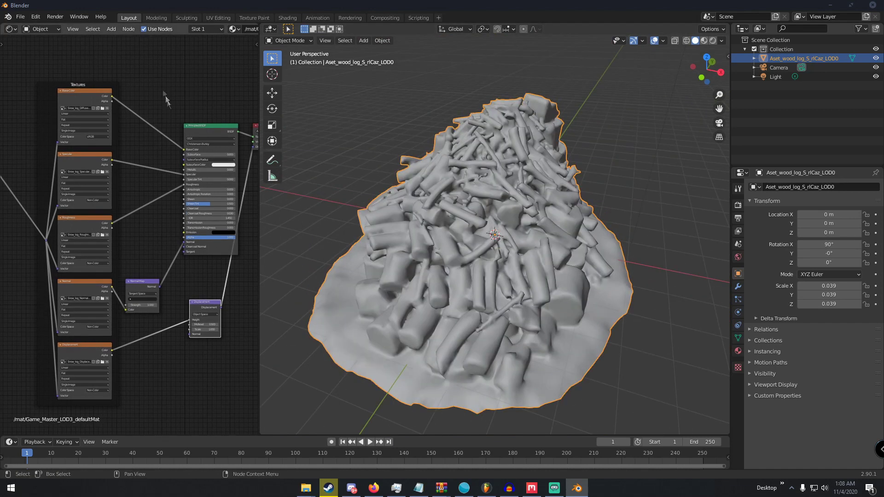
key(shift+a)
click(148, 75)
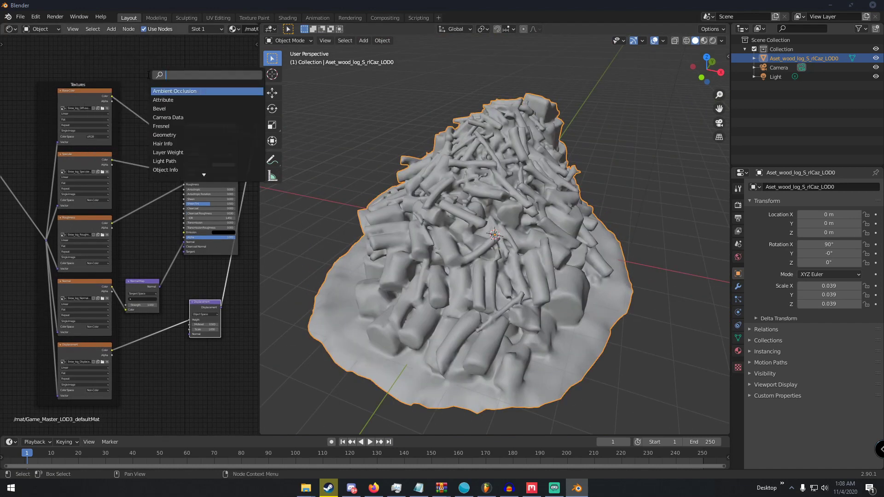
click(173, 91)
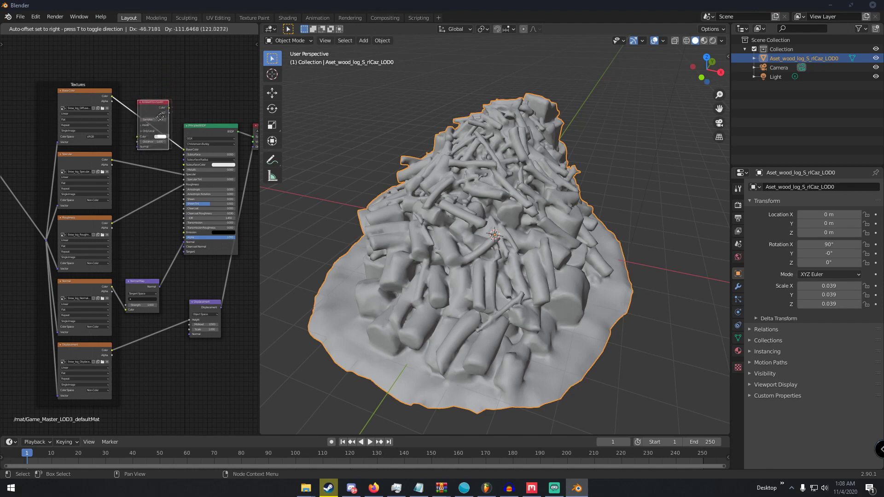
click(158, 117)
scroll(164, 112, up, 3)
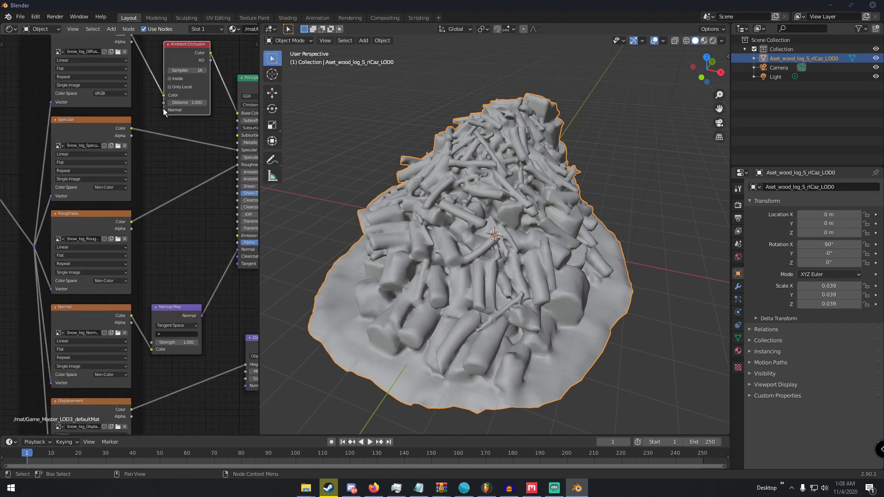
scroll(166, 110, down, 3)
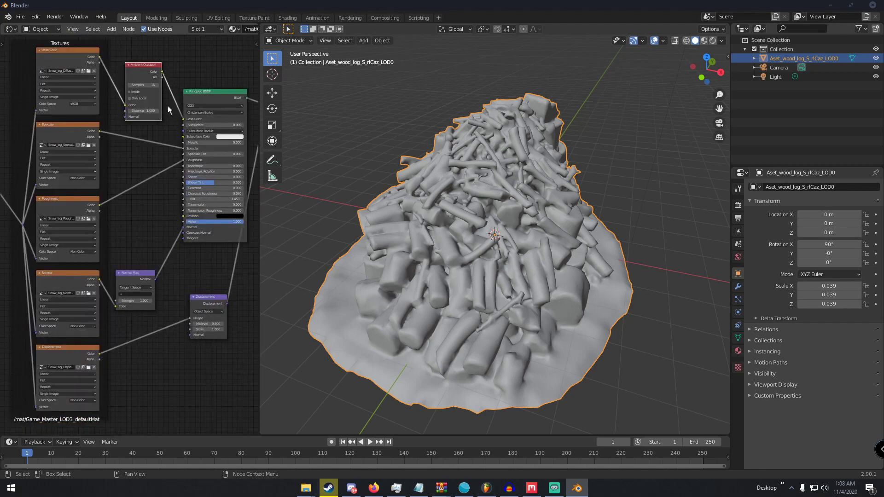
scroll(163, 161, down, 1)
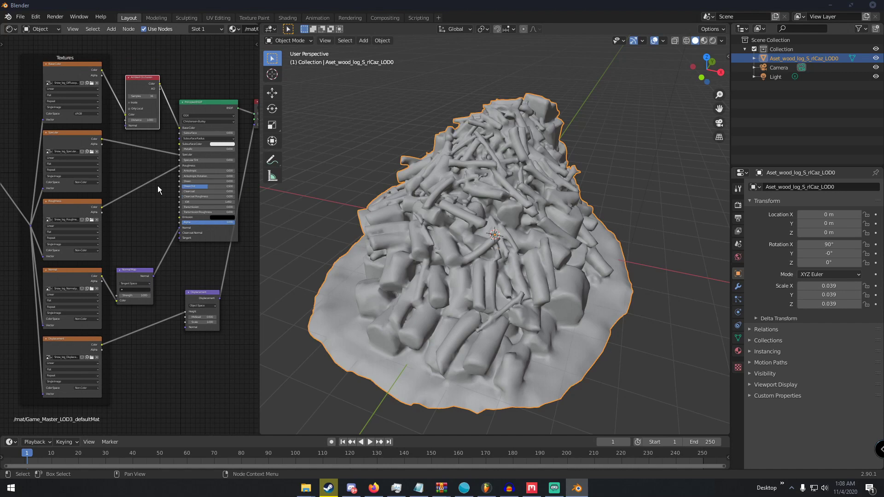
scroll(158, 191, up, 1)
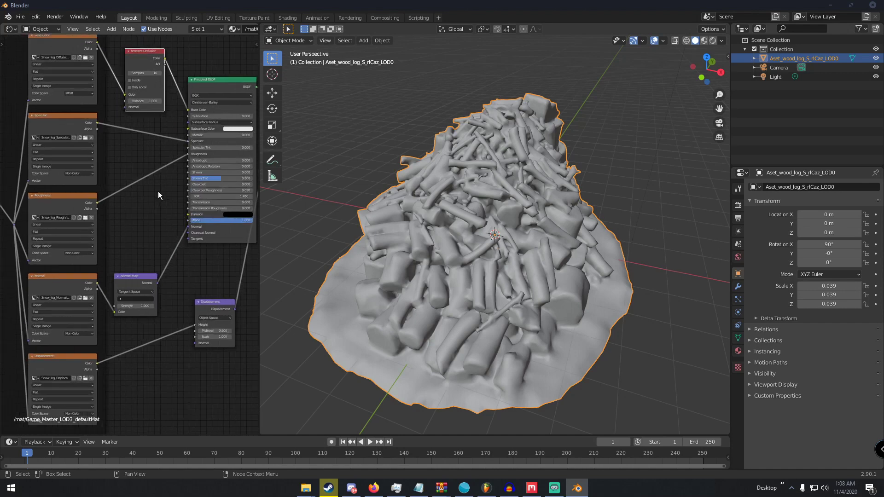
scroll(161, 189, down, 1)
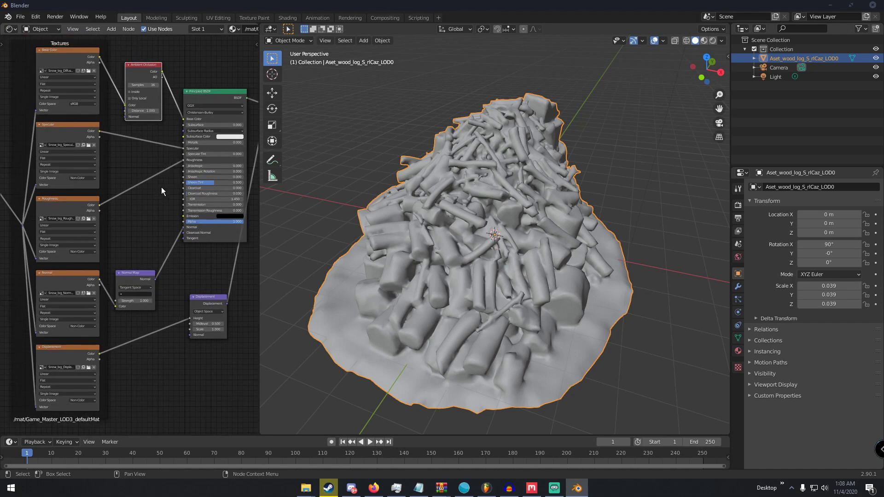
- Set the render engine to Cycles and the render device to GPU Compute
middle_drag(506, 207, 571, 206)
scroll(570, 206, up, 4)
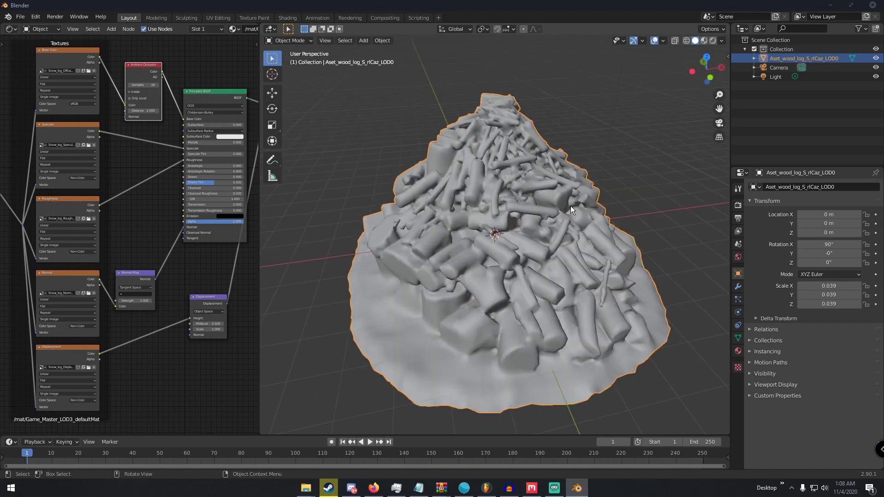
click(739, 205)
click(813, 189)
click(810, 218)
click(829, 208)
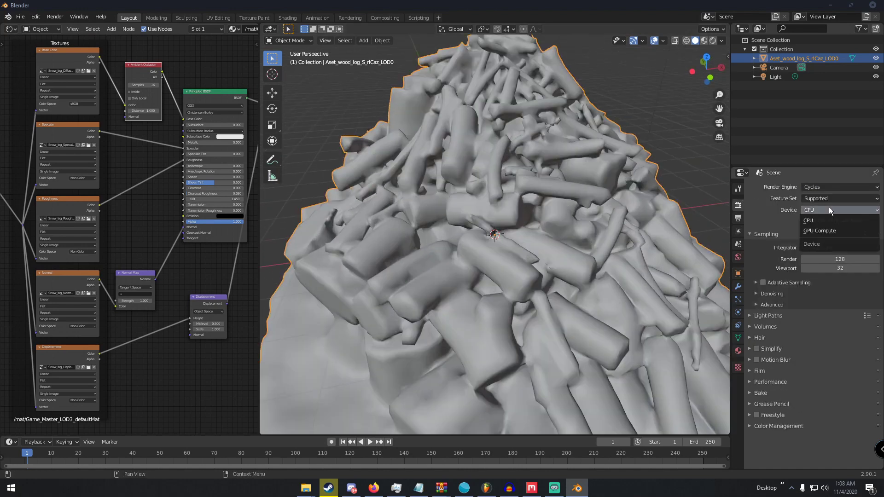
click(818, 231)
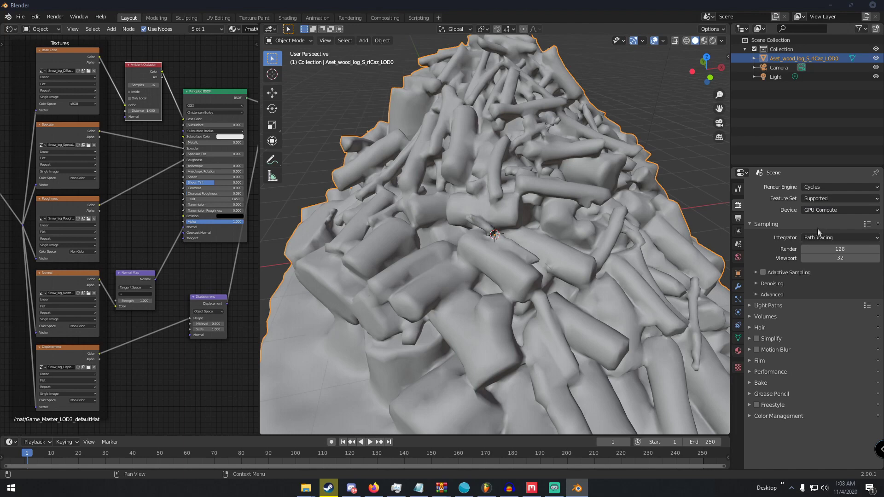
- Rename the wood pile's material as SnowLog
click(738, 352)
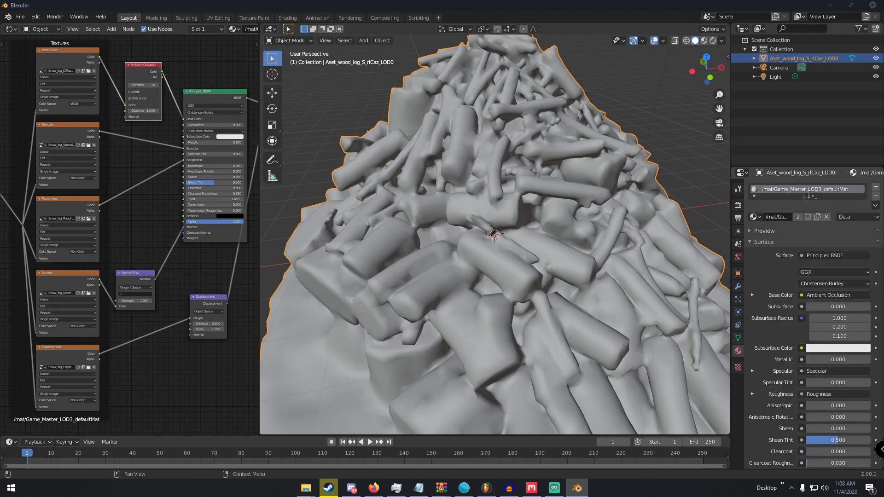
click(778, 217)
text(SnowLog)
key(Return)
- Choose the displacement method in the SnowLog material's surface settings
scroll(783, 250, down, 10)
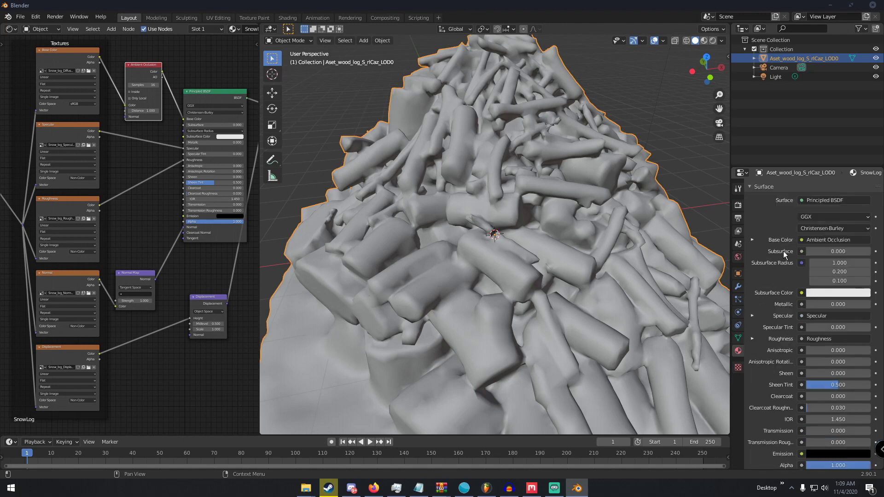
click(772, 351)
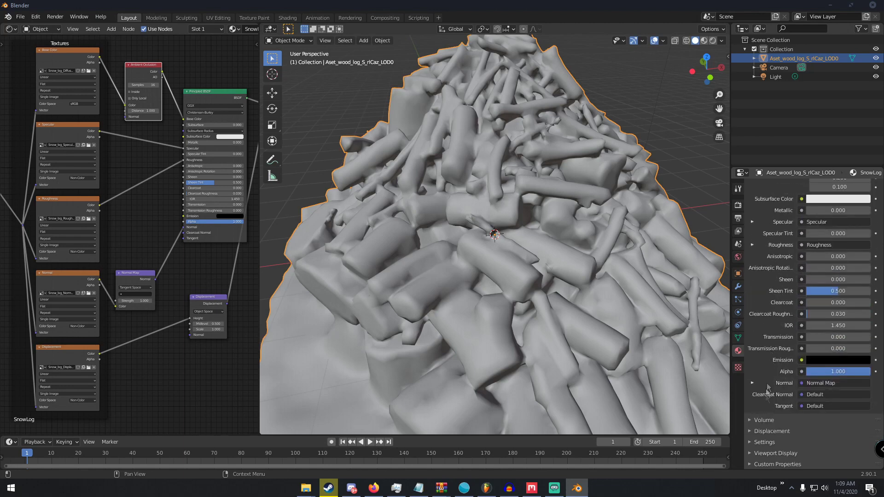
click(774, 444)
scroll(771, 435, down, 6)
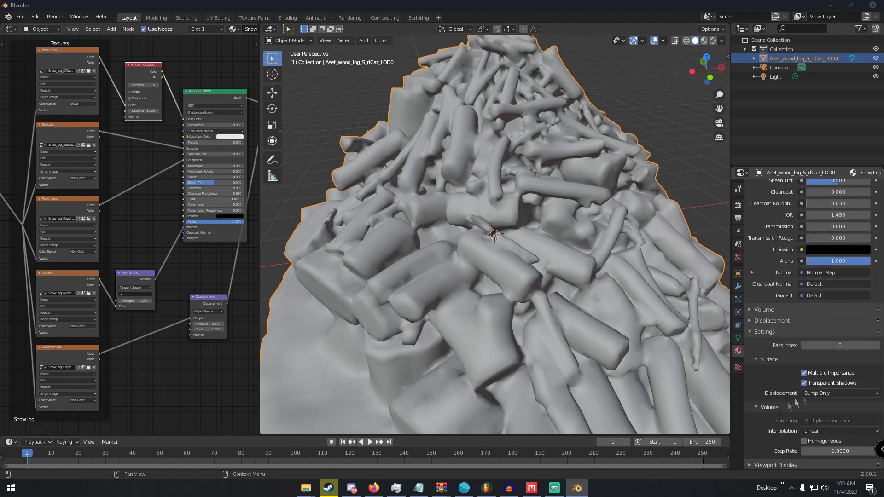
click(812, 395)
click(811, 408)
- Delete the default light from the scene
click(738, 204)
scroll(610, 193, down, 6)
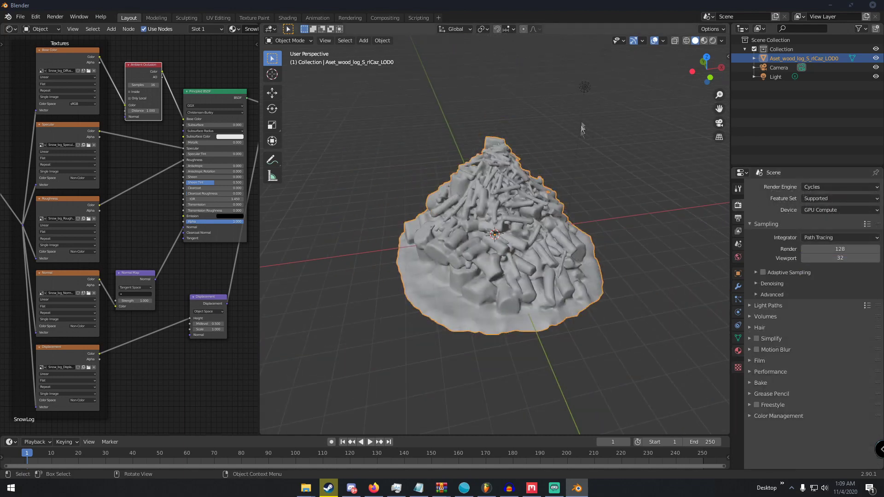
click(585, 88)
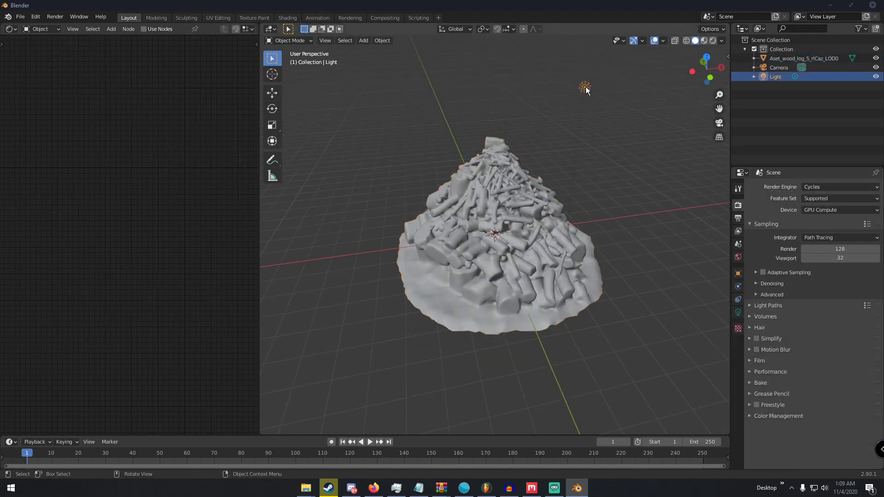
key(Delete)
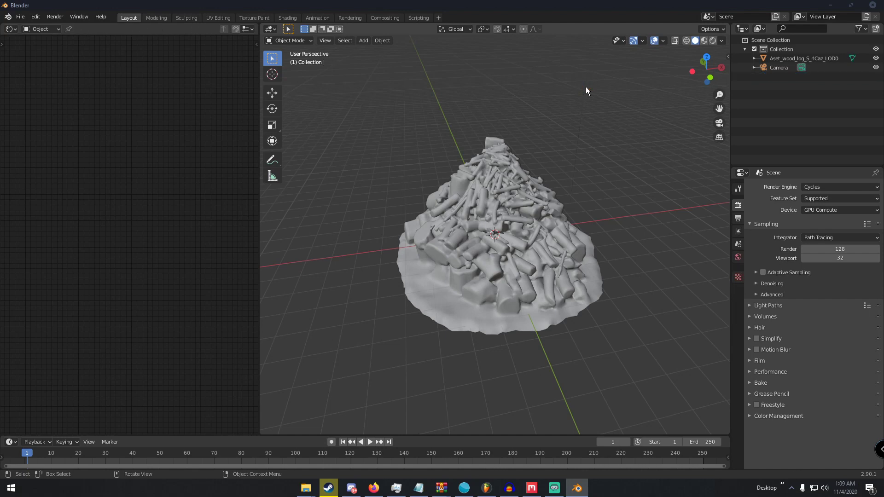
key(shift+a)
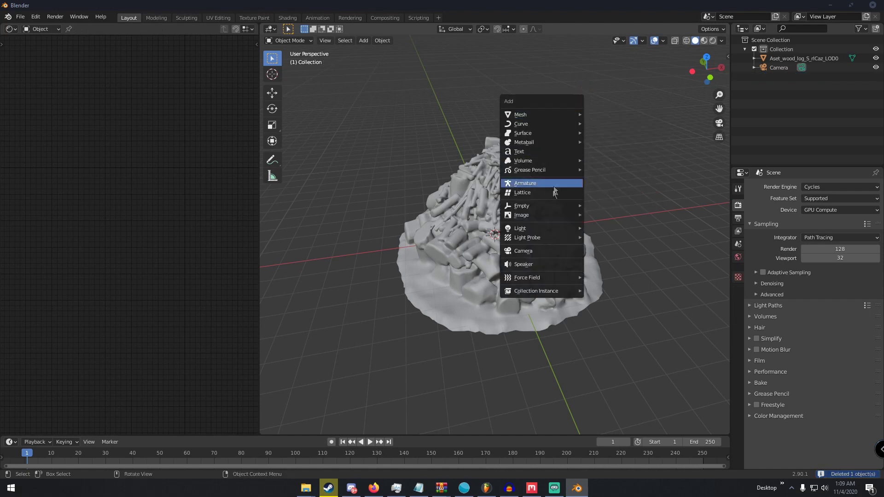
mouse_move(543, 229)
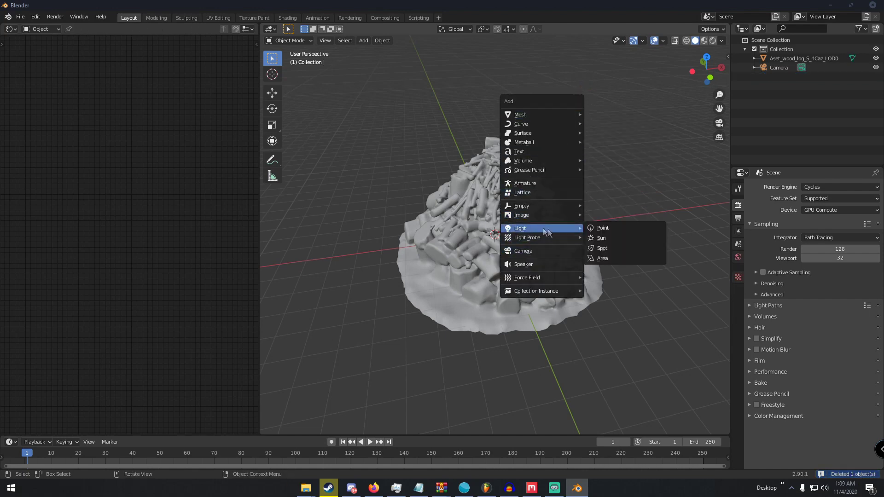
click(604, 251)
key(Delete)
- Add an area light and move it out of the wood pile
key(shift+a)
mouse_move(562, 234)
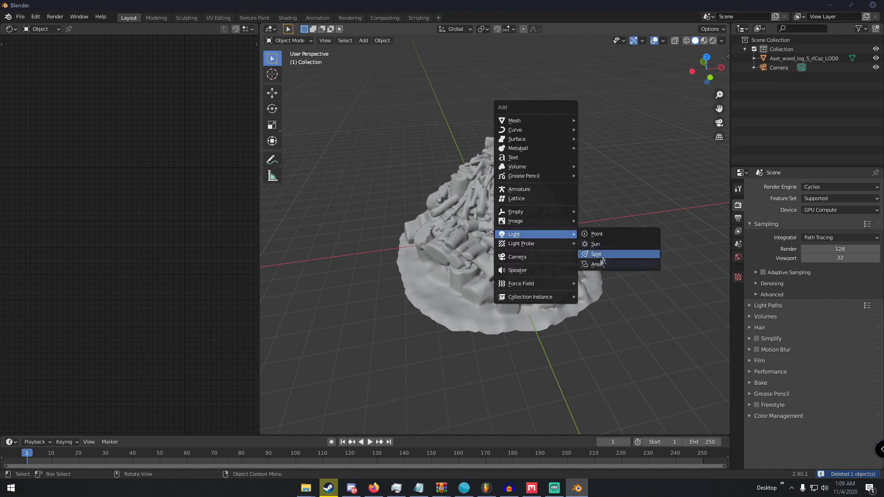
click(601, 259)
middle_drag(520, 244, 598, 239)
key(g)
click(624, 199)
- Rotate the area light freely with the trackball rotation to angle it towards the wood pile
middle_drag(624, 199, 626, 129)
scroll(585, 166, down, 3)
middle_drag(584, 166, 564, 169)
key(r)
key(r)
click(612, 221)
- Set the area light's power to 500 W and its size to 5 m
click(736, 312)
click(828, 248)
text(500 W)
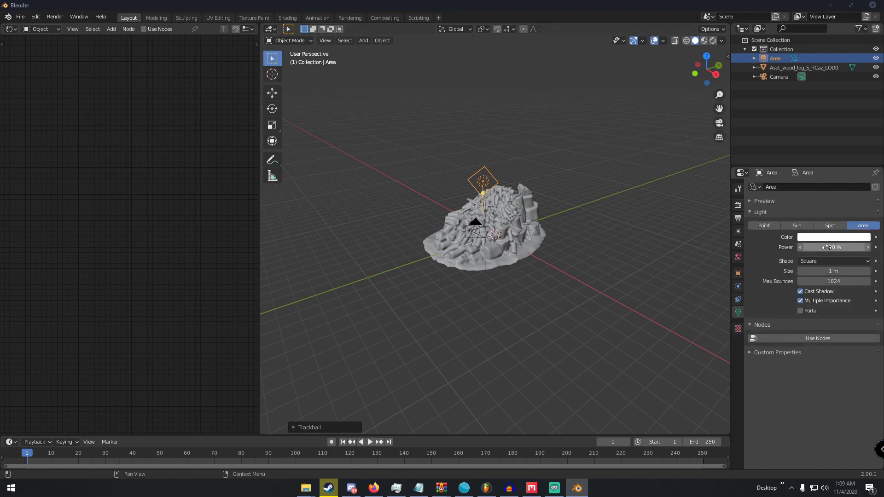
key(Return)
click(828, 272)
text(5)
key(Return)
- Preview the lit wood pile from several sides in Rendered shading with the viewport overlays hidden
middle_drag(506, 240, 540, 203)
scroll(560, 210, up, 4)
key(z)
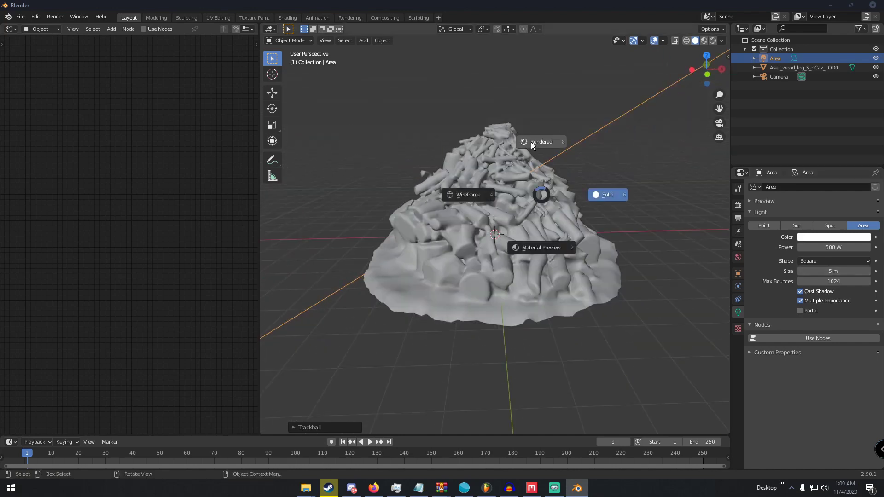
click(533, 139)
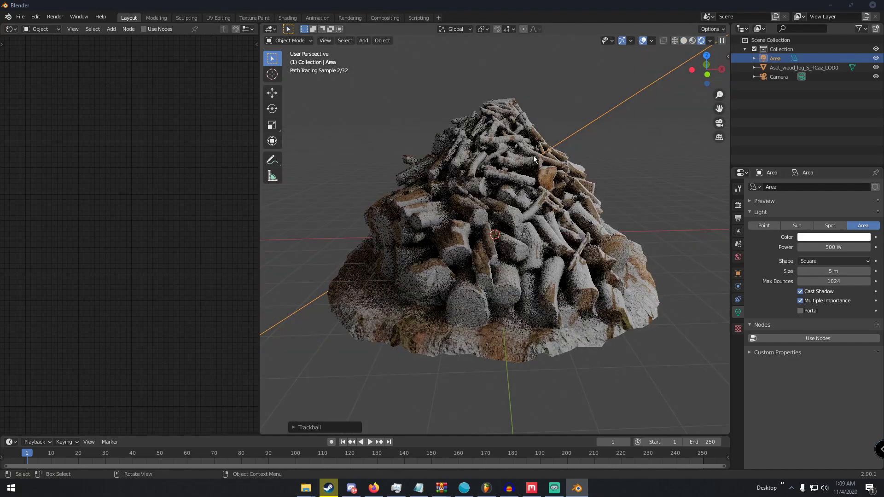
click(644, 40)
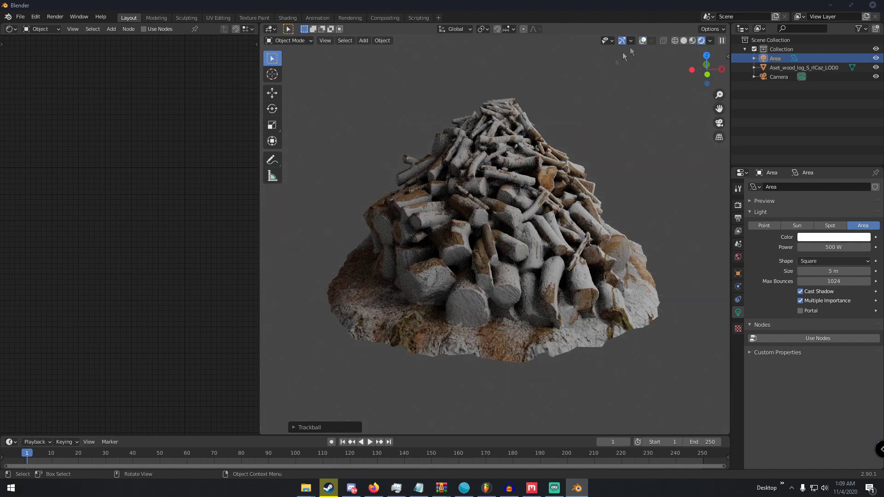
middle_drag(548, 105, 618, 111)
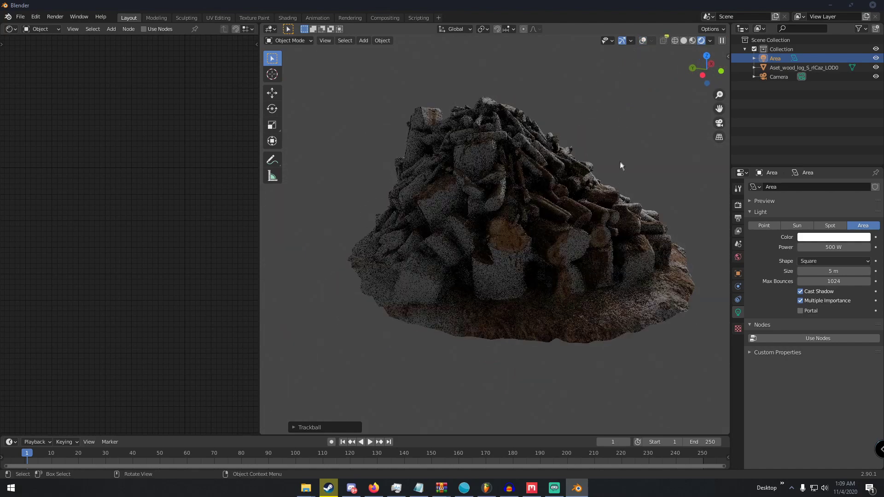
middle_drag(624, 278, 538, 261)
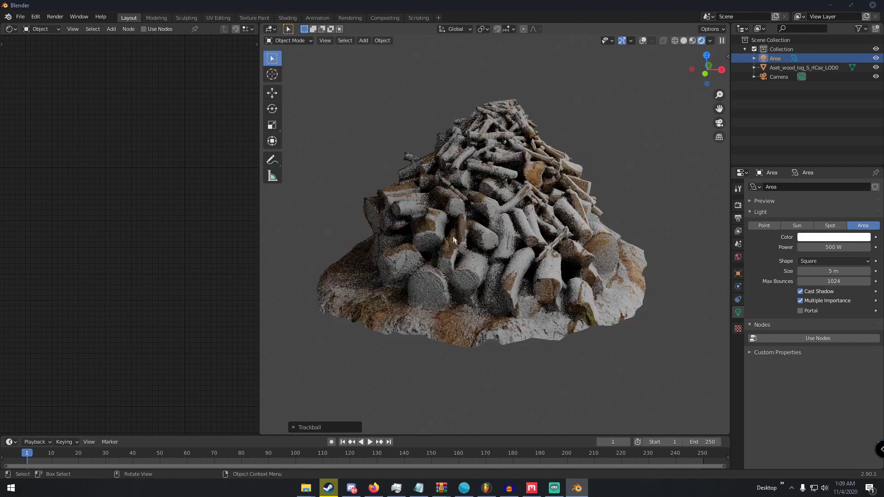
mouse_move(522, 225)
middle_down()
mouse_move(520, 242)
mouse_move(512, 224)
middle_up()
scroll(509, 220, down, 4)
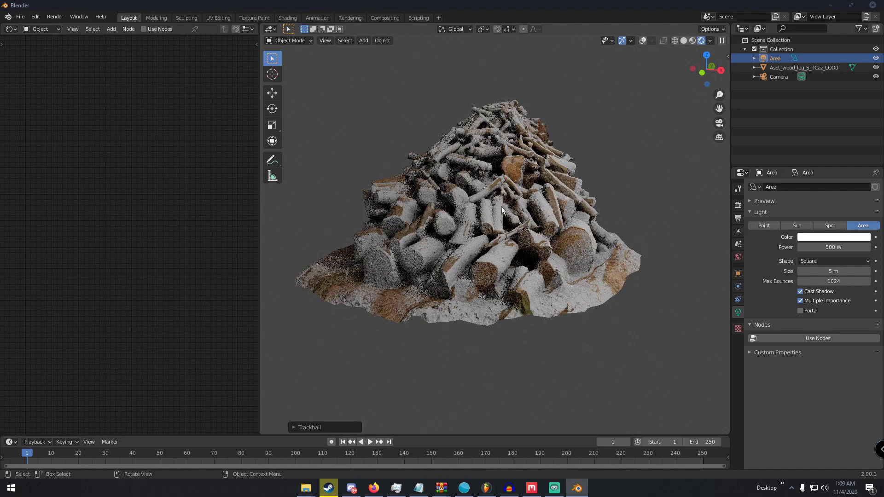
- Return the viewport to Solid shading and duplicate the wood pile, placing the copy beside the original along the X axis
key(z)
click(569, 196)
middle_drag(568, 196, 496, 200)
click(497, 204)
key(shift+d)
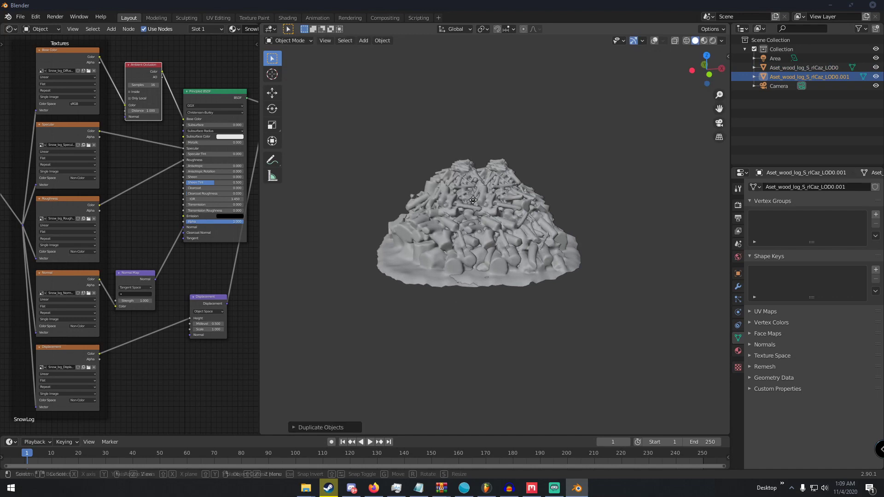
key(x)
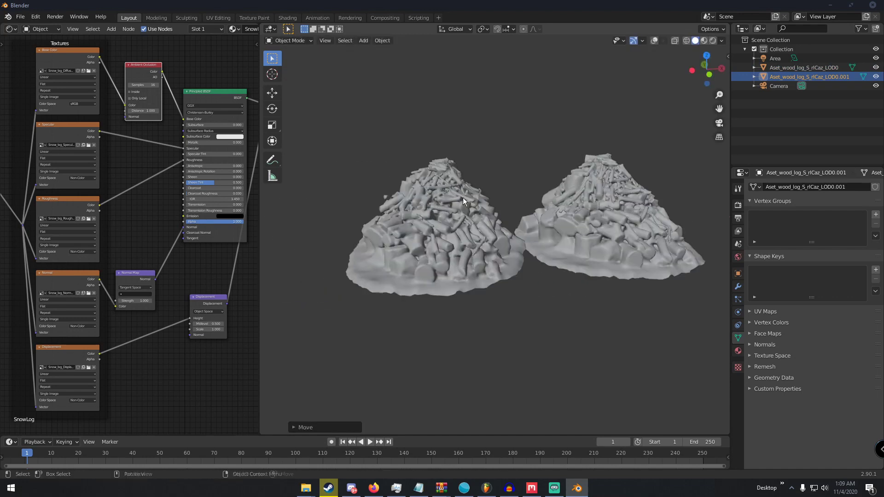
click(455, 198)
middle_drag(455, 197, 412, 198)
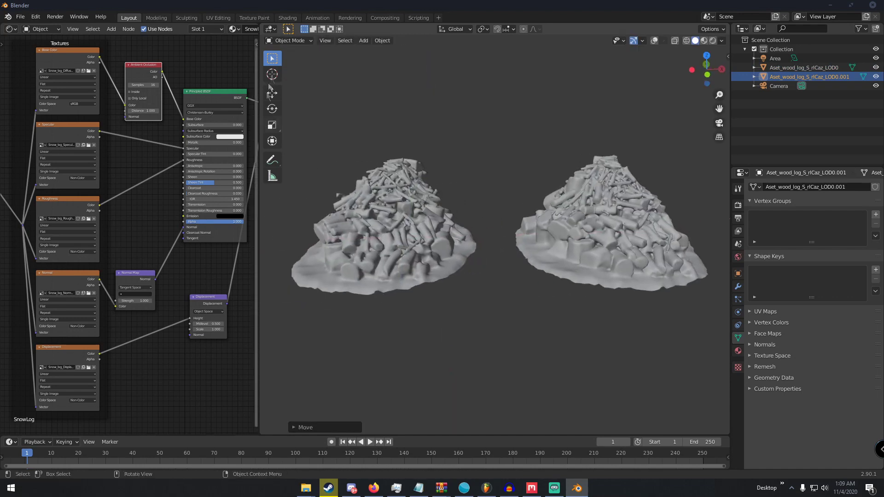
- Assign the /mat/Game_Master_LOD0_defaultMat material to the duplicated wood pile and delete that material's existing Normal Map node
click(234, 29)
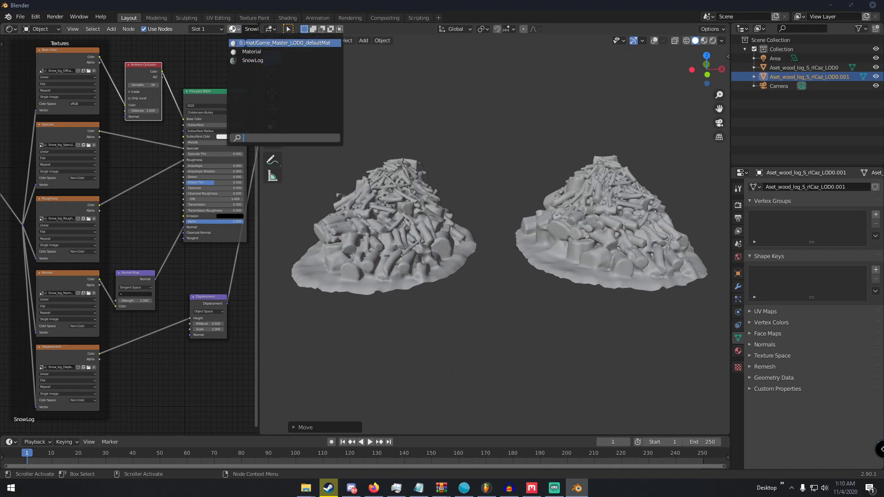
click(276, 43)
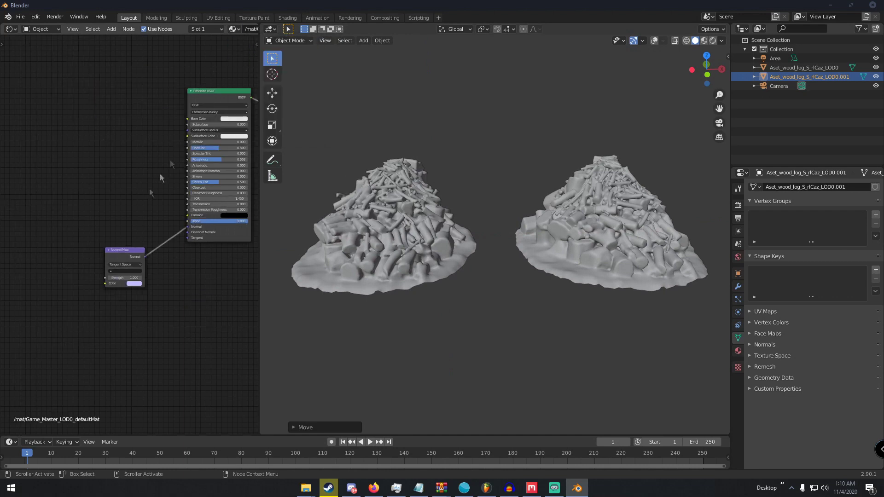
click(123, 249)
- Run Principled Texture Setup on the Principled BSDF node using all files in the wood_log_rlCaz folder
click(208, 90)
key(ctrl+shift+t)
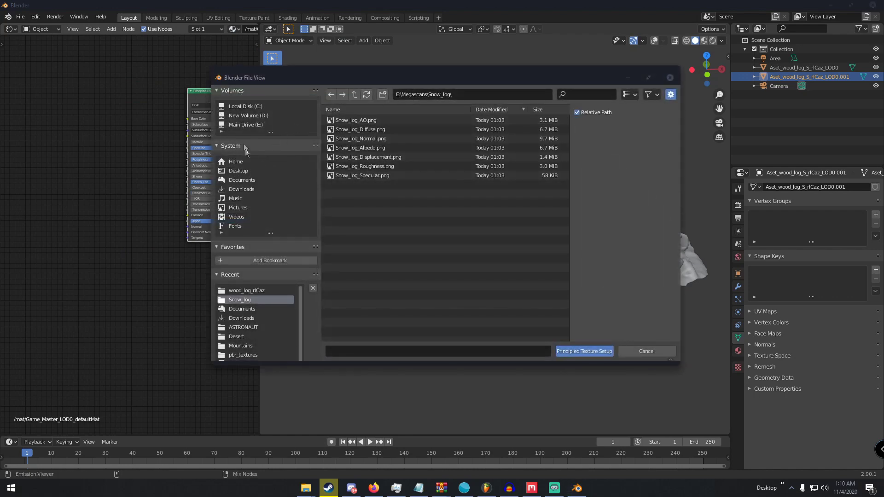
click(252, 293)
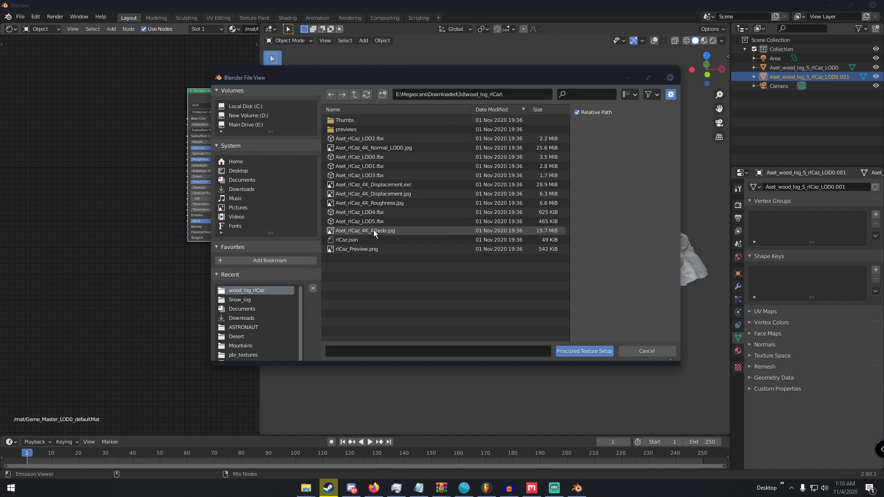
key(a)
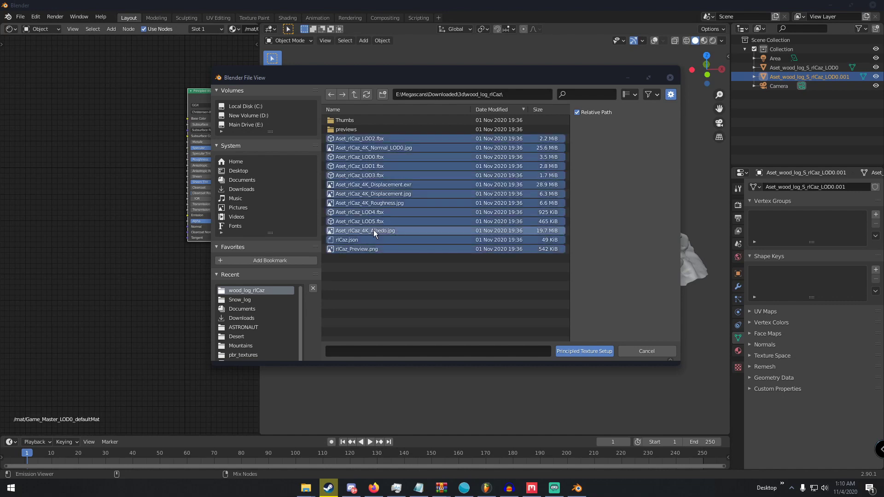
click(582, 351)
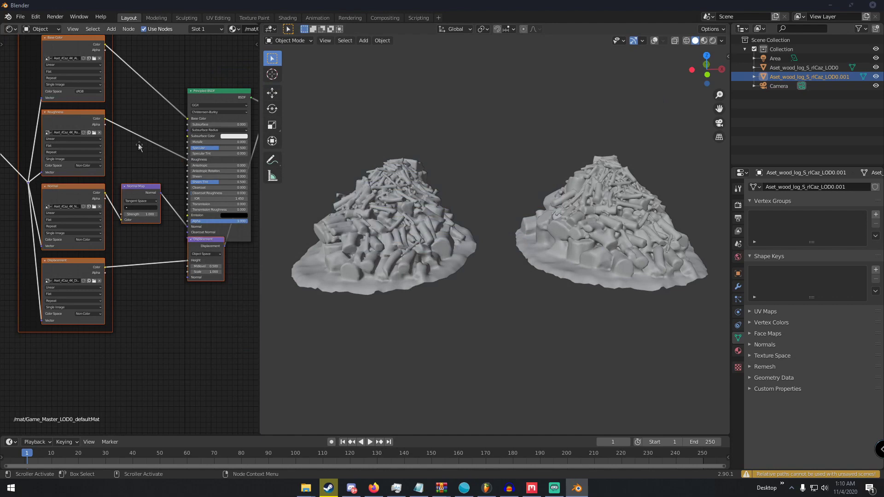
- Add an Ambient Occlusion node on the link between the Base Color texture and the Principled BSDF
middle_drag(138, 143, 180, 202)
key(shift+a)
click(182, 138)
text(ambi)
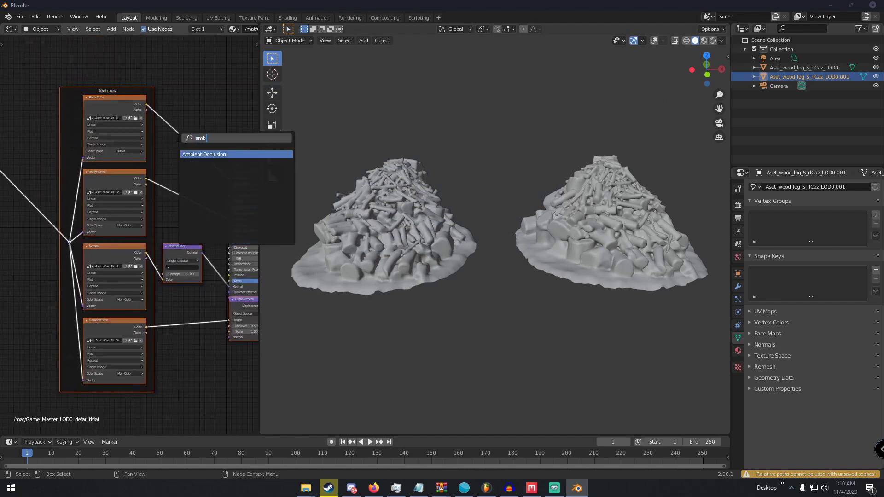
key(Return)
click(291, 151)
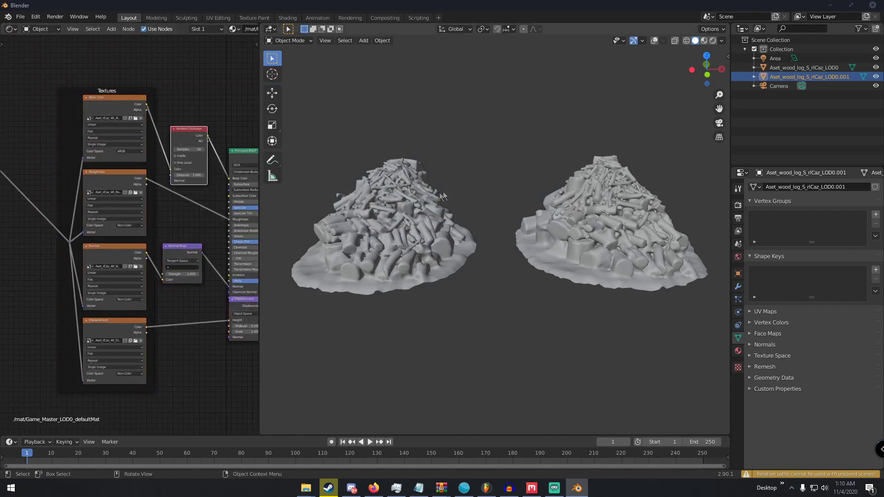
- Show both wood piles in Rendered shading and compare the original material with the snow-covered one
key(z)
click(524, 156)
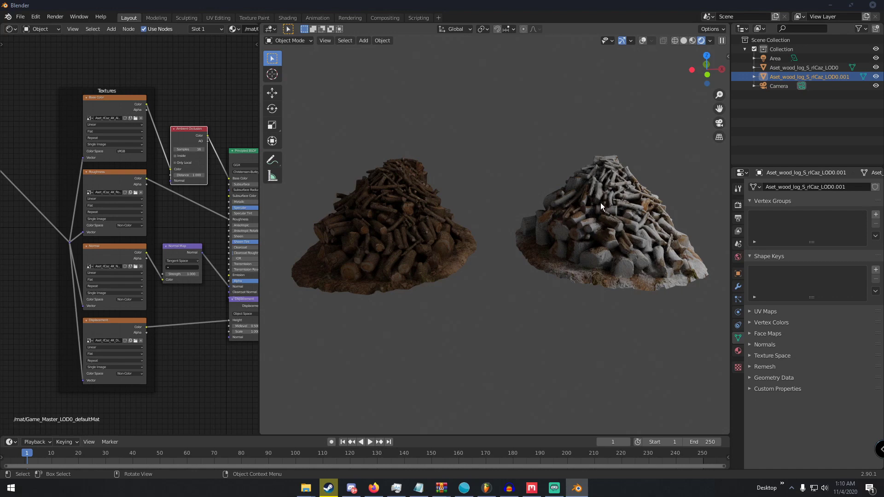
middle_drag(598, 198, 595, 186)
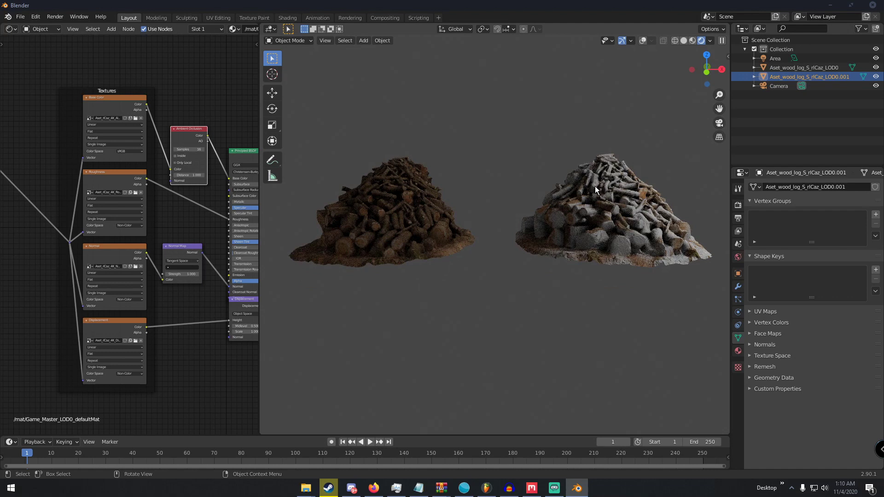